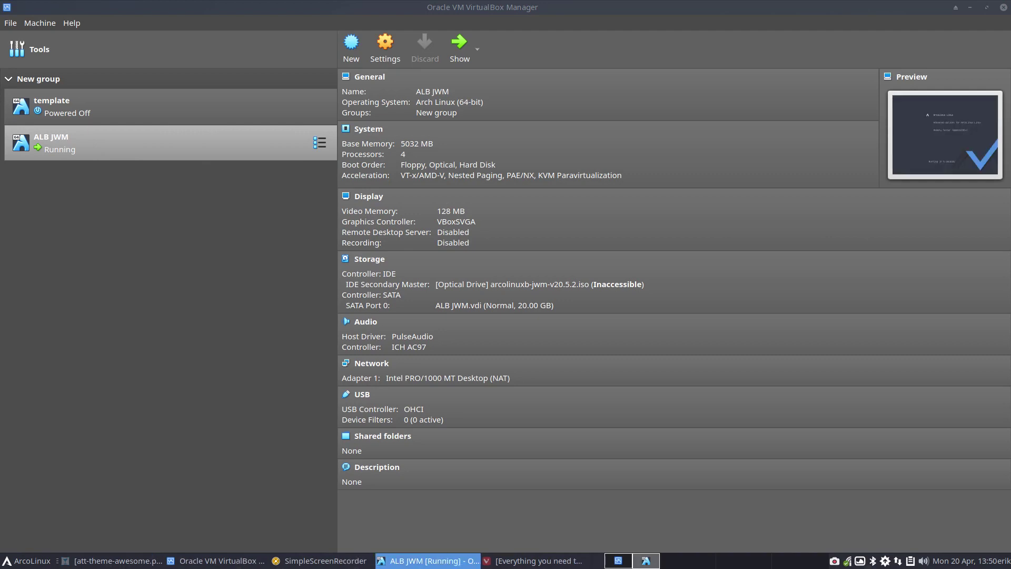
# Show the ALB JWM virtual machine fullscreen and let it boot to the ArcoLinux desktop.
pyautogui.click(468, 58)
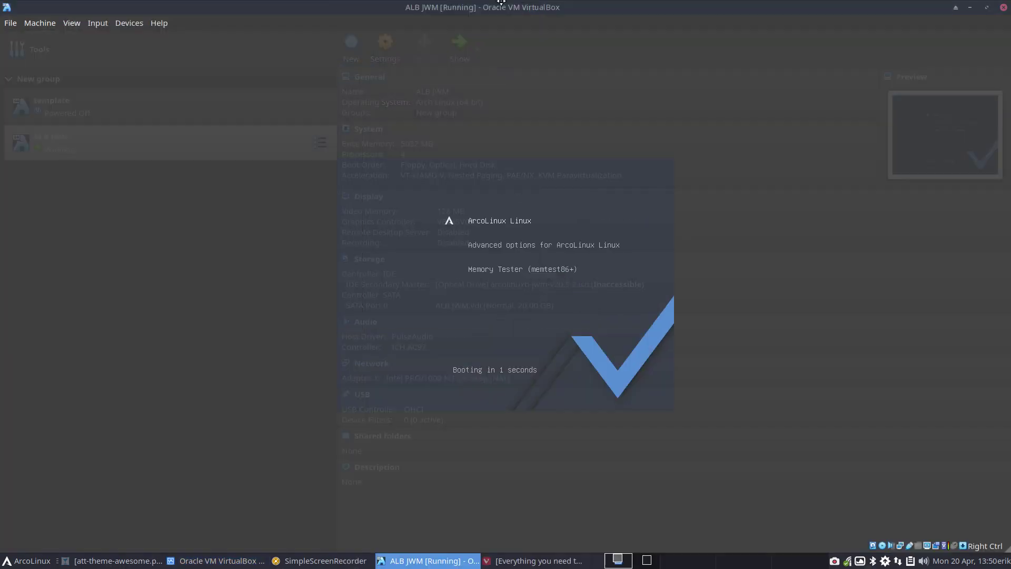
pyautogui.hotkey('ctrl', 'f')
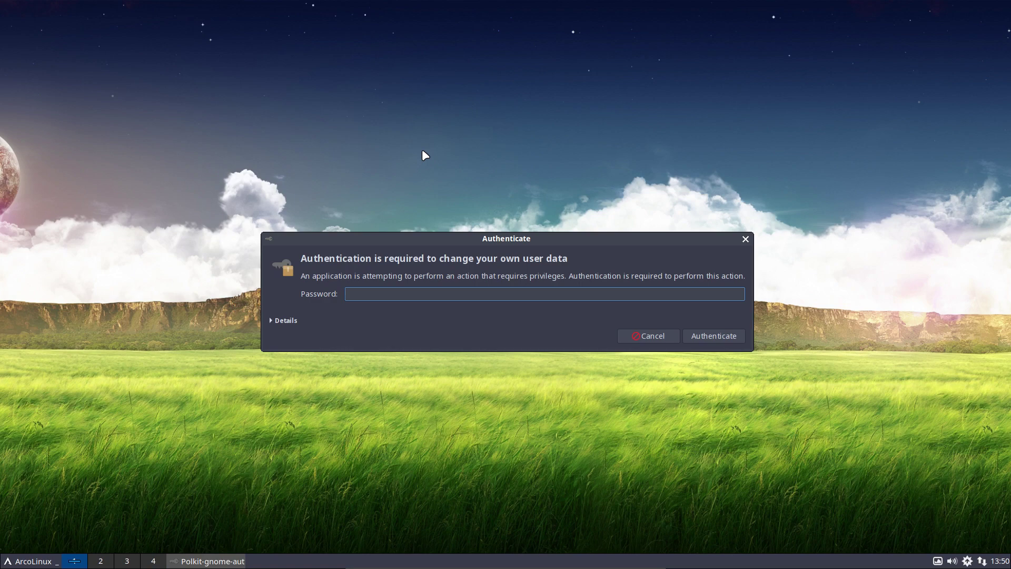
# Authenticate the Tweak Tool and pick xfce as the desktop to install.
pyautogui.write('pas')
pyautogui.press('Return')
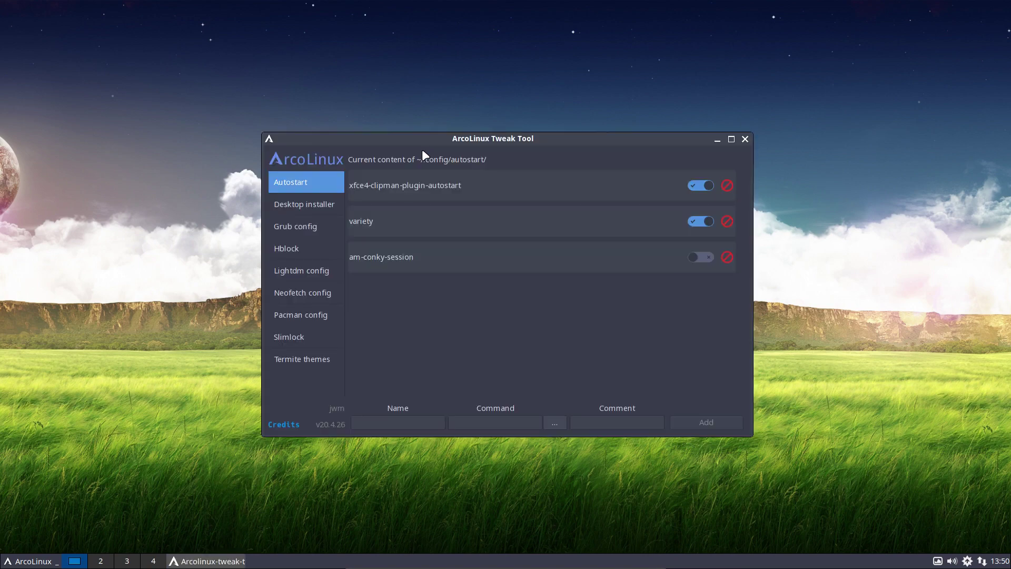
pyautogui.click(304, 213)
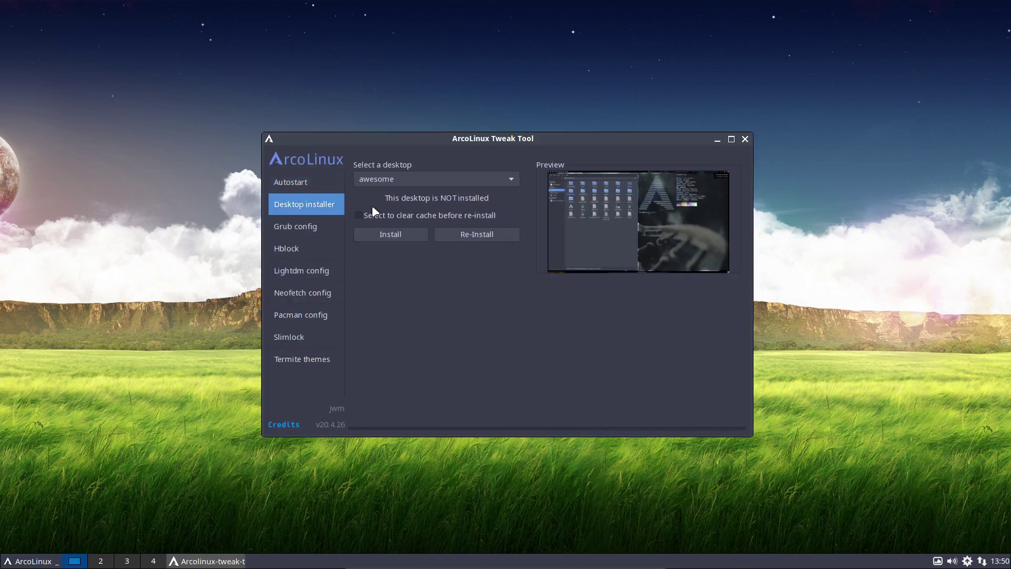
pyautogui.click(437, 179)
pyautogui.click(437, 179)
pyautogui.click(481, 179)
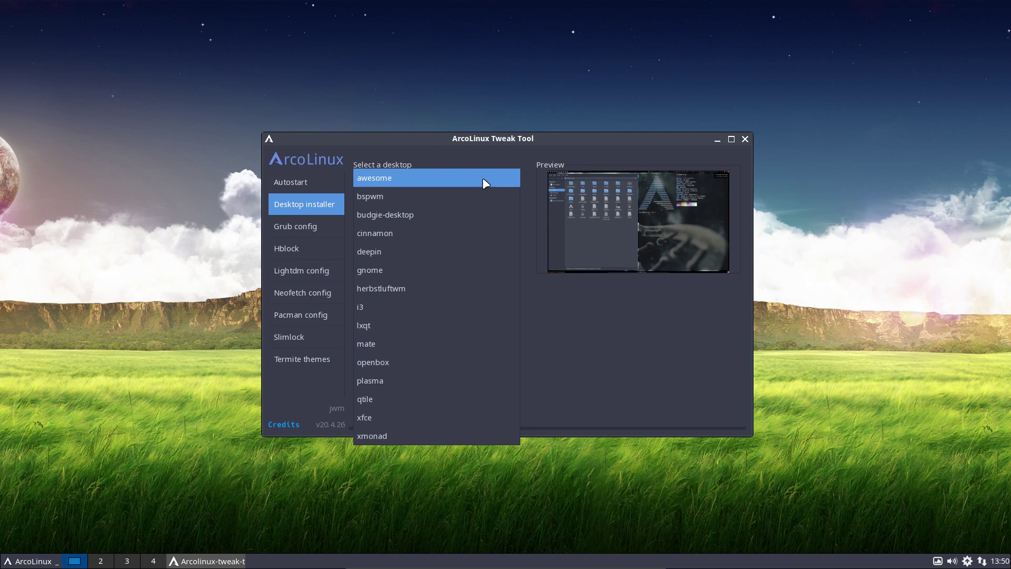
pyautogui.click(427, 418)
# Install the xfce desktop and move the Tweak Tool window to the right.
pyautogui.click(409, 236)
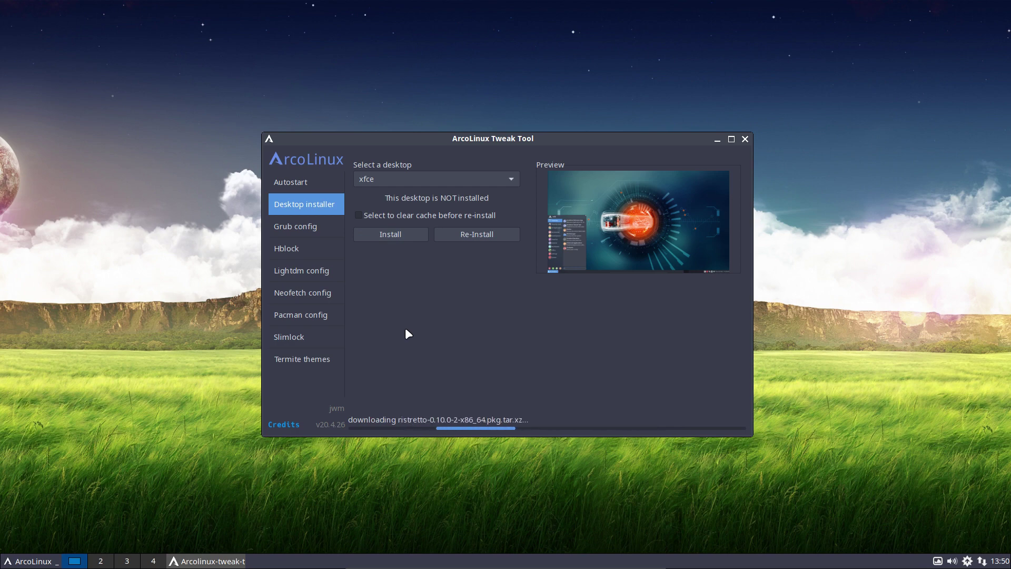
pyautogui.click(425, 178)
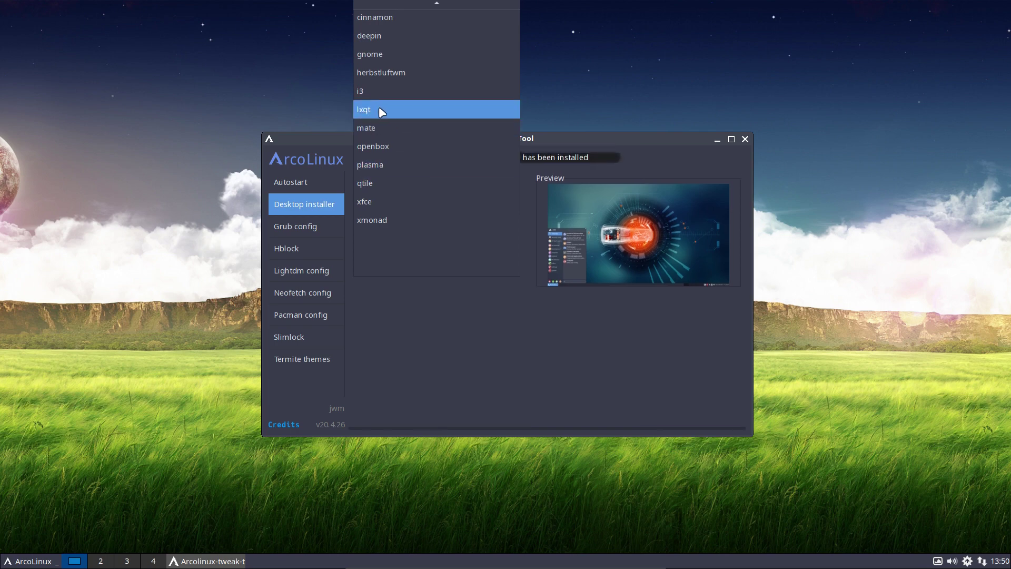
pyautogui.click(624, 137)
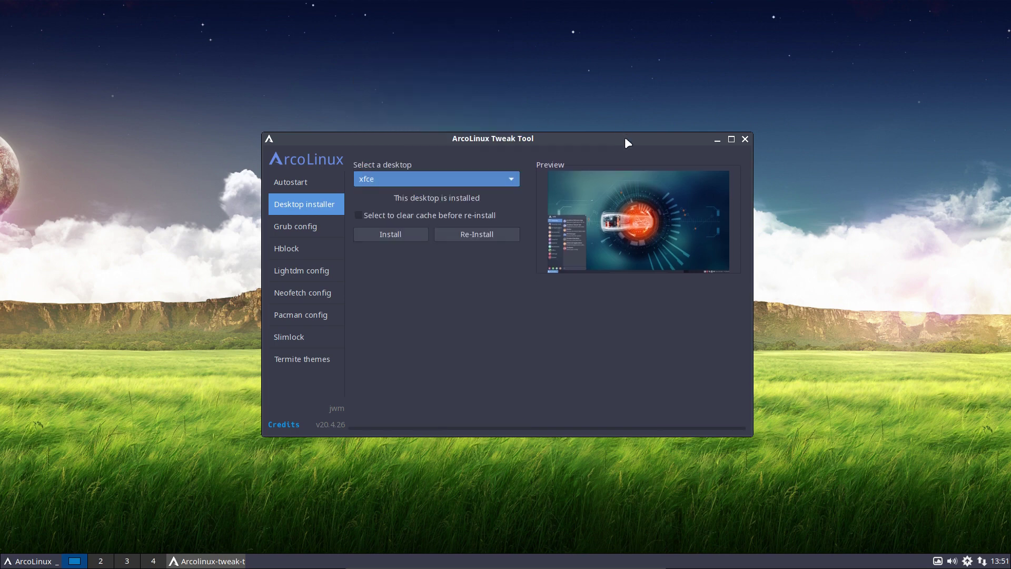
pyautogui.moveTo(627, 143); pyautogui.dragTo(794, 158)
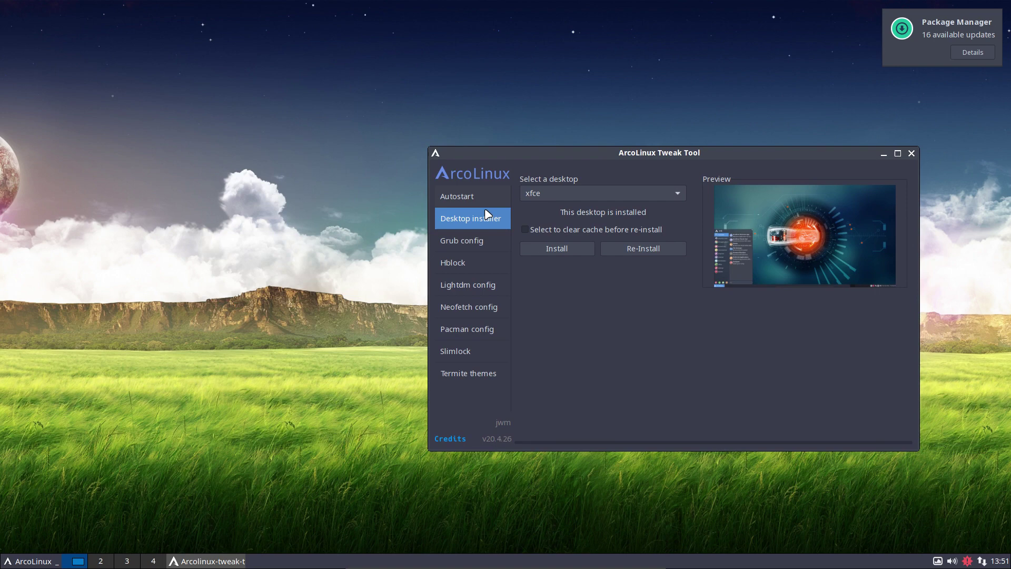
# In a new terminal, run update with the sudo password and decline the 16-package upgrade.
pyautogui.hotkey('ctrl', 'alt', 't')
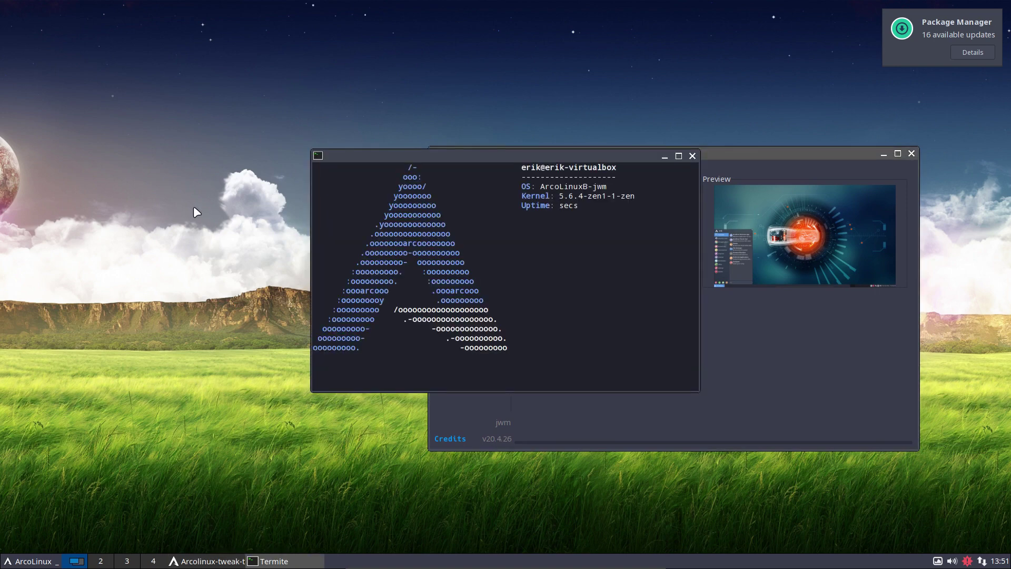
pyautogui.write('s')
pyautogui.press('BackSpace')
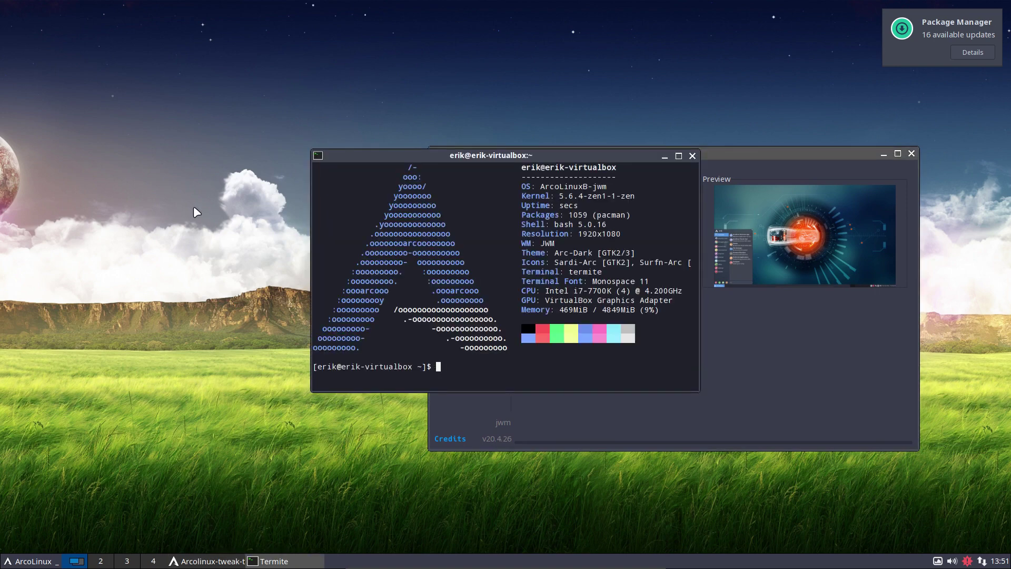
pyautogui.write('update')
pyautogui.press('Return')
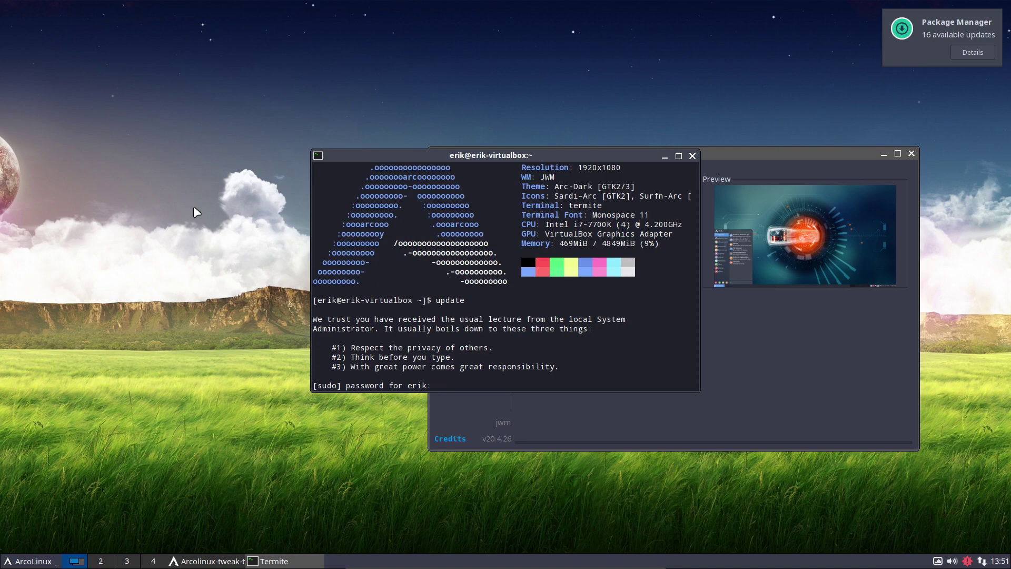
pyautogui.press('Return')
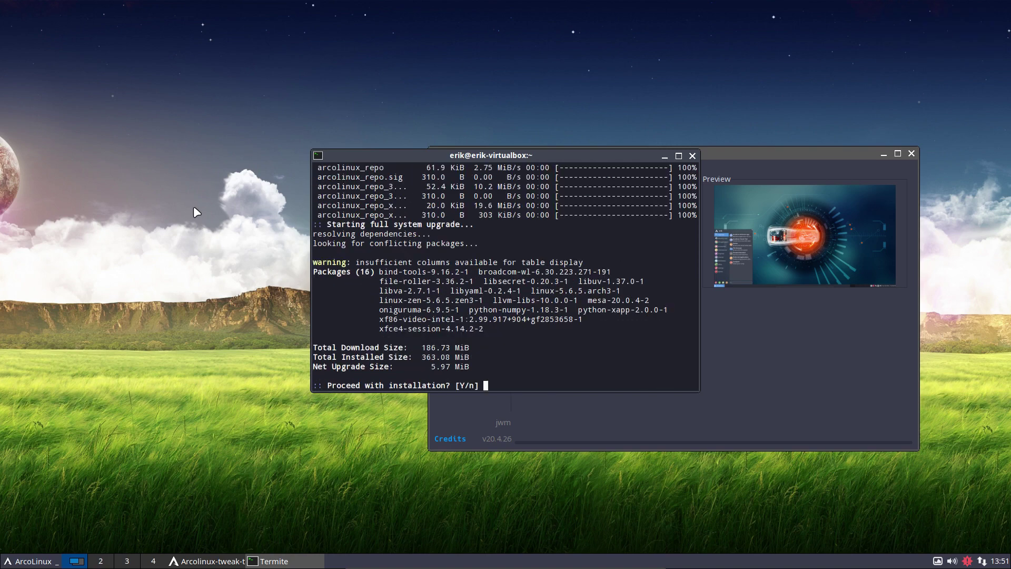
pyautogui.write('n')
pyautogui.press('Return')
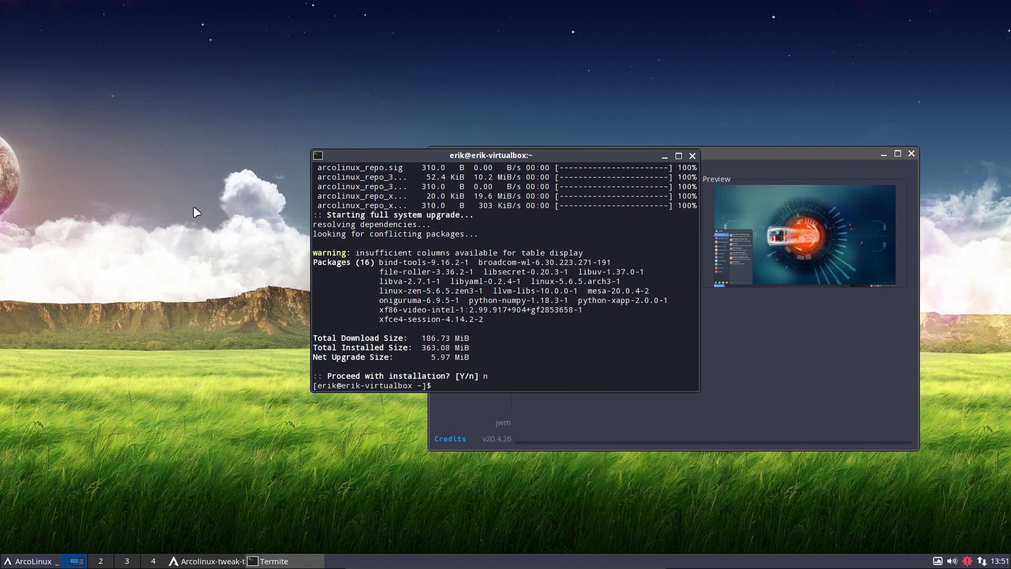
pyautogui.scroll(2, 415, 281)
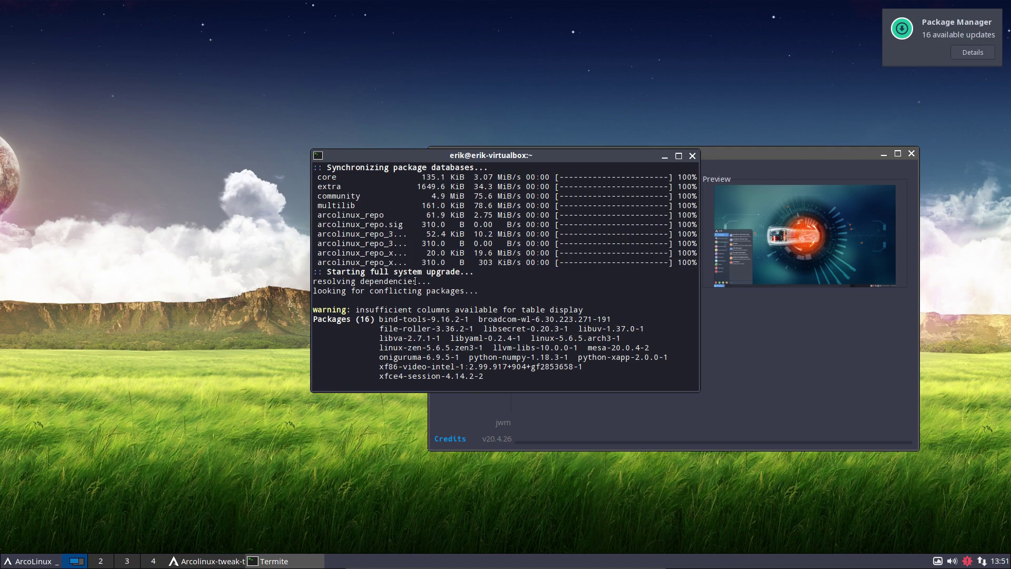
pyautogui.scroll(-2, 415, 281)
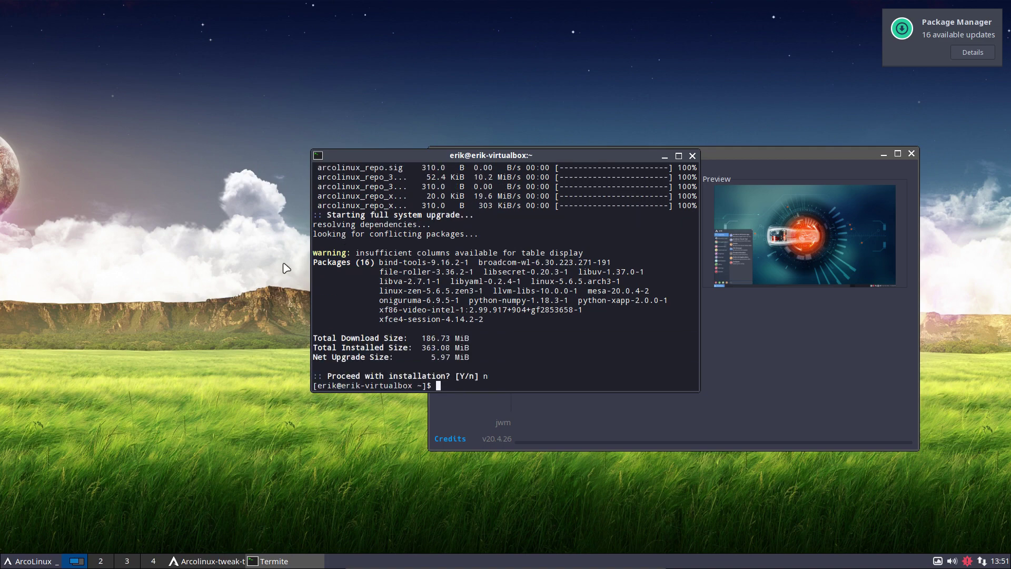
# Glance at the Tweak Tool's Pacman config page, then close the Tweak Tool.
pyautogui.click(751, 357)
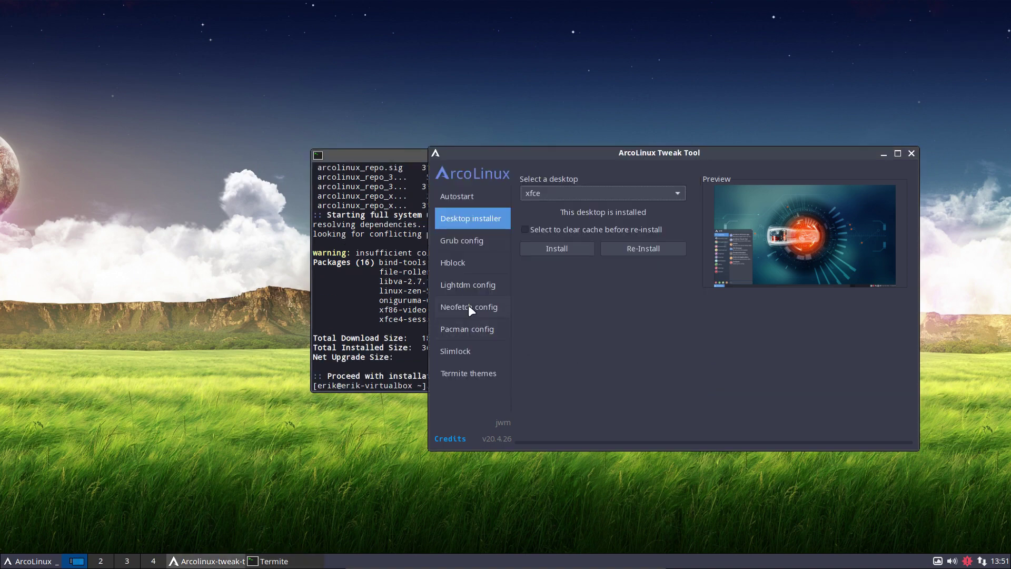
pyautogui.click(480, 335)
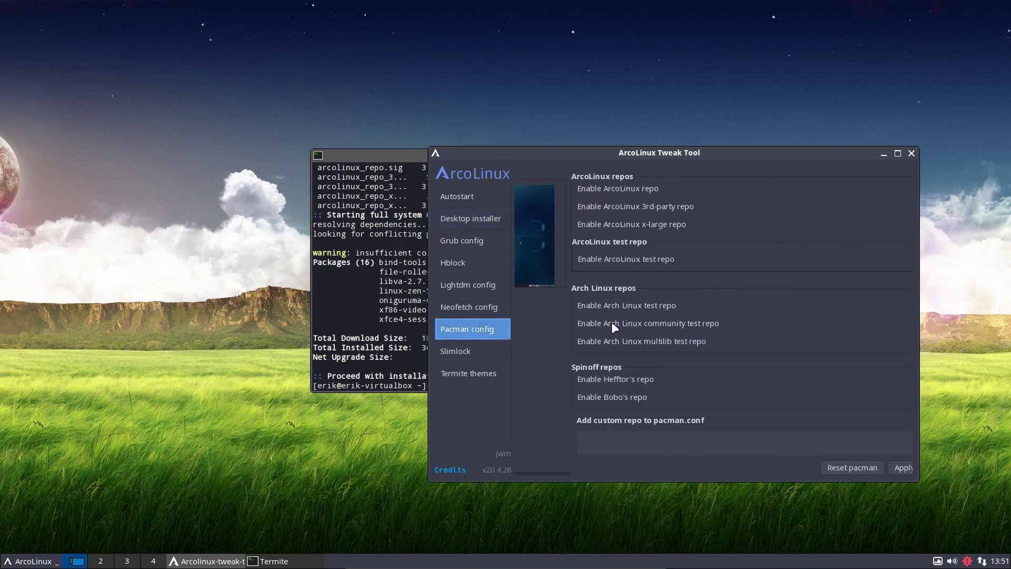
pyautogui.click(911, 153)
# Start an update check, then cancel the pending upgrade with Ctrl+C.
pyautogui.write('up')
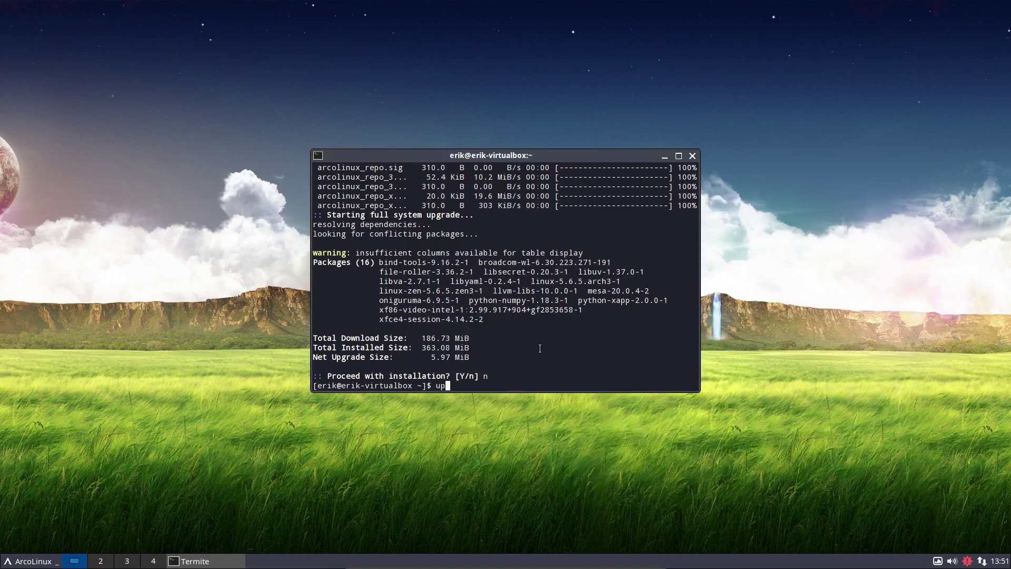
pyautogui.write('date')
pyautogui.press('Return')
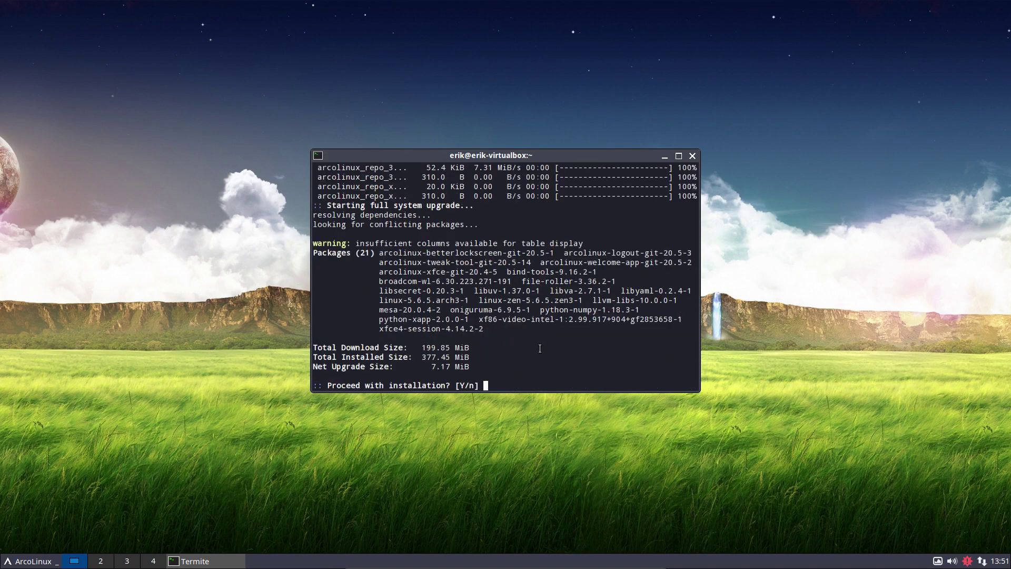
pyautogui.hotkey('ctrl', 'c')
# Install arcolinux-tweak-tool-git 20.5-14 via sudo pacman -S and authenticate the relaunched Tweak Tool.
pyautogui.write('sud')
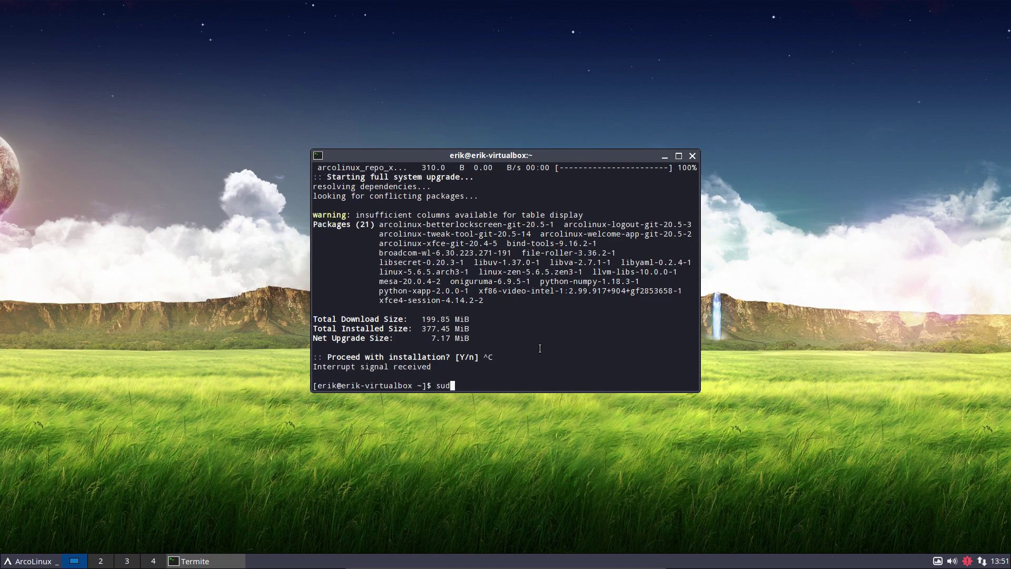
pyautogui.write('o pacman -S ')
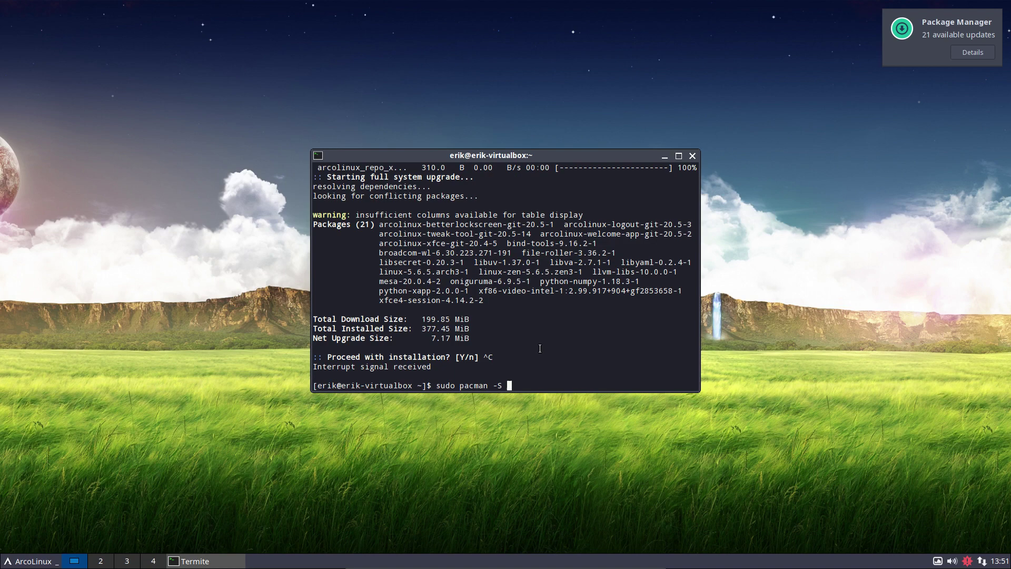
pyautogui.write('arcolinux-twea')
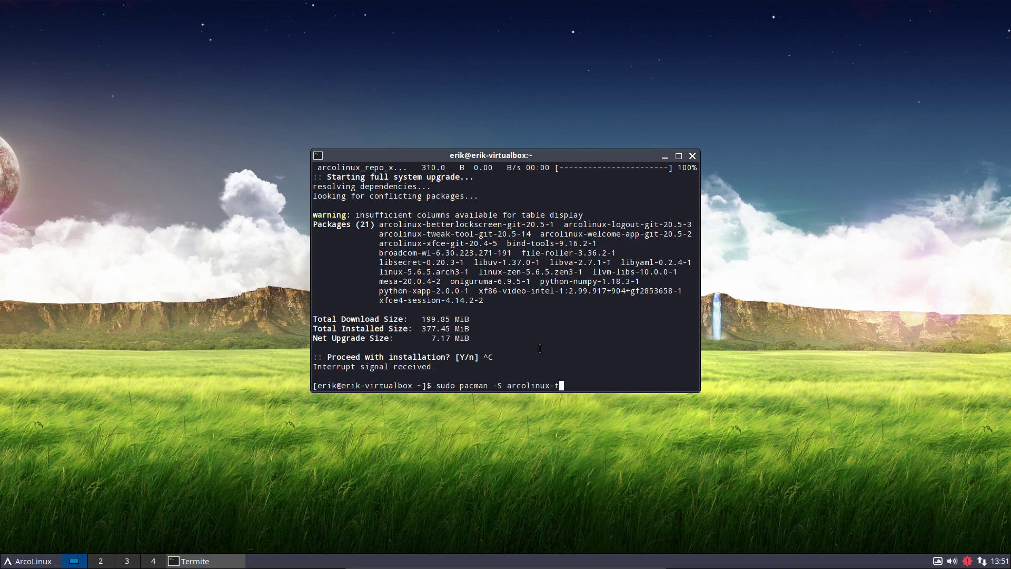
pyautogui.press('Tab')
pyautogui.write('git')
pyautogui.press('Return')
pyautogui.press('Return')
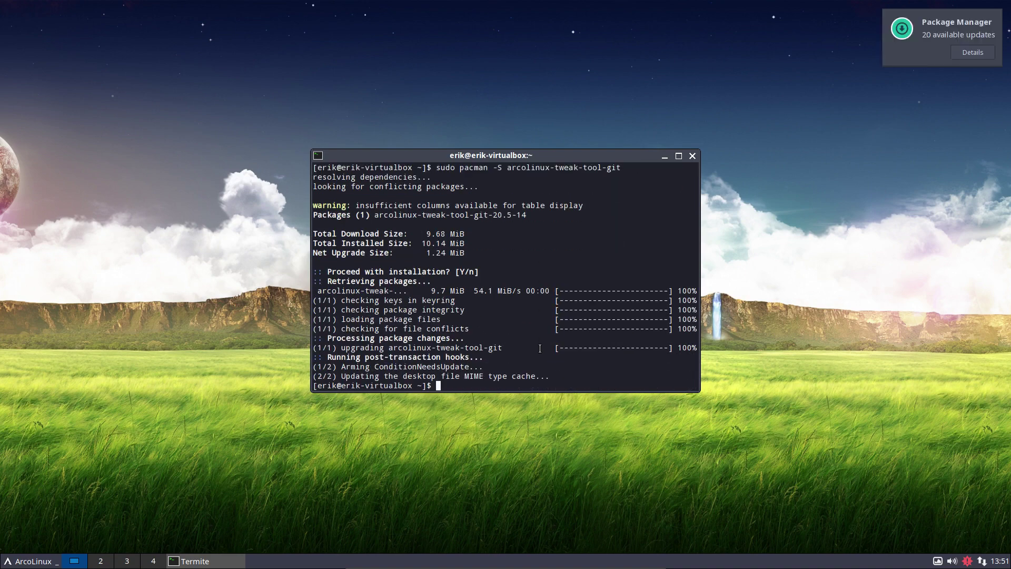
pyautogui.write('****')
pyautogui.press('Return')
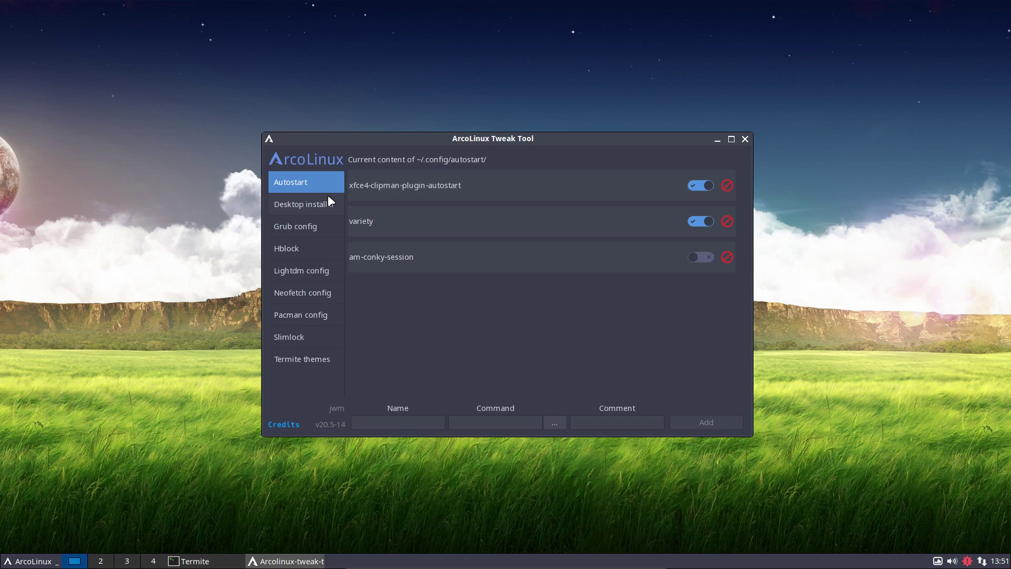
# Choose jwm in the Desktop installer, seeing it's already installed, and toggle the F12 drop-down terminal.
pyautogui.click(325, 203)
pyautogui.click(486, 181)
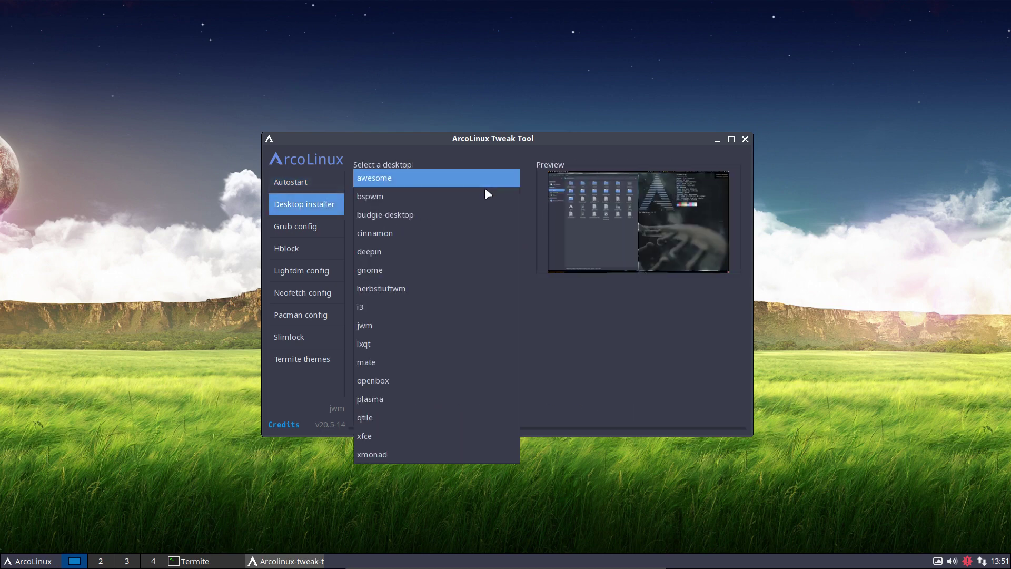
pyautogui.click(457, 323)
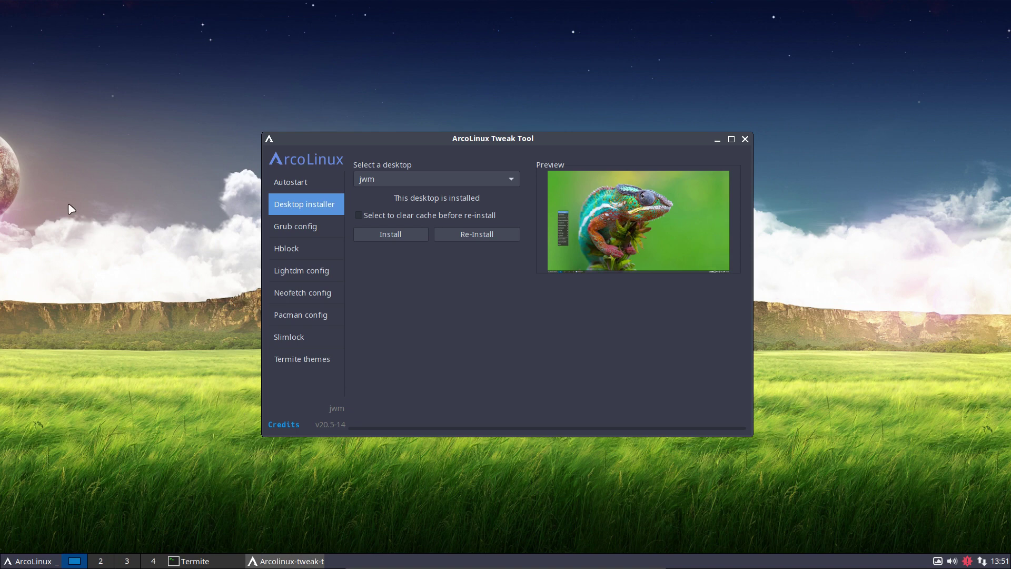
pyautogui.press('F12')
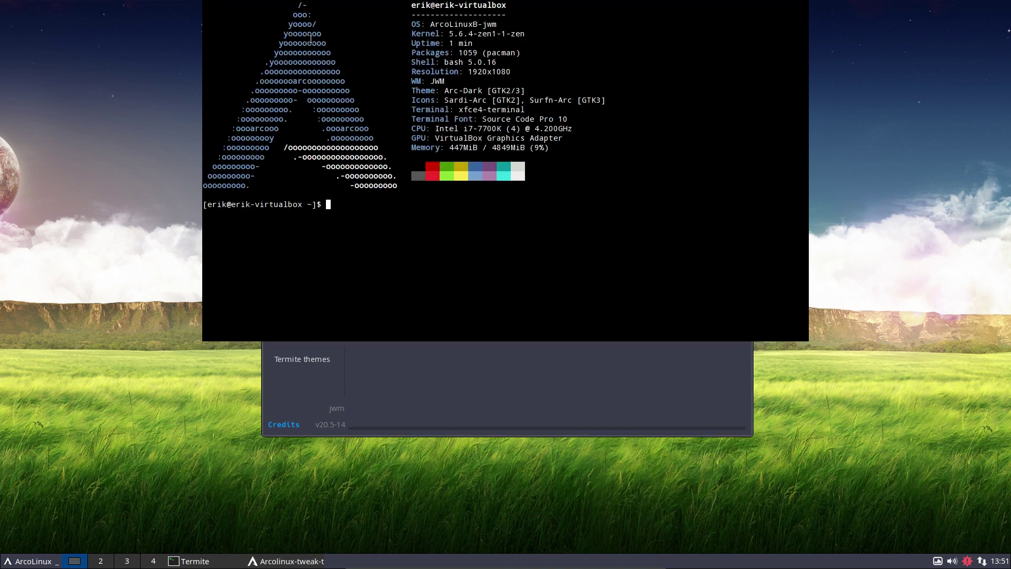
pyautogui.press('F12')
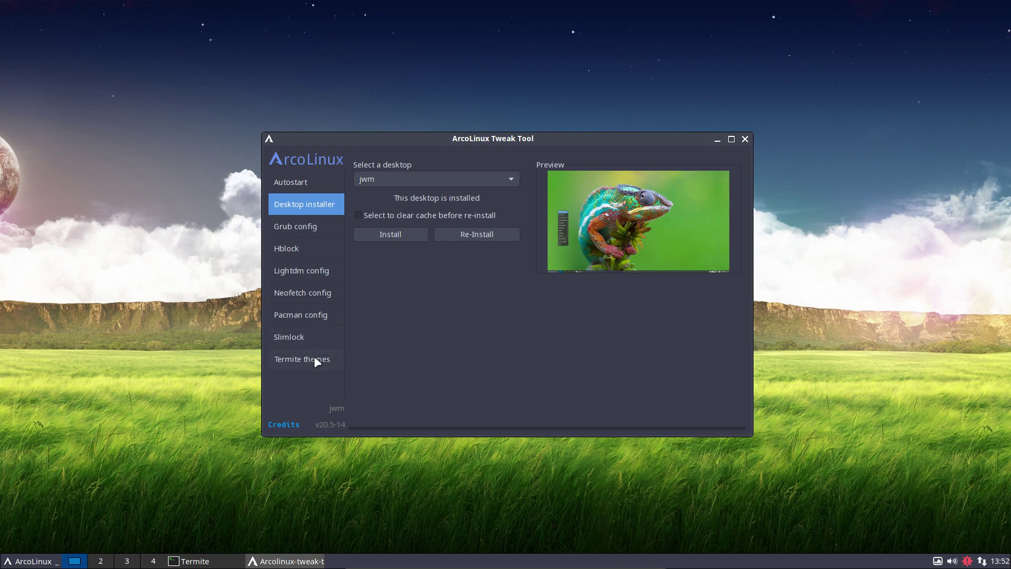
# Step through Autostart and Desktop installer to the Grub config wallpaper page, then open Termite.
pyautogui.click(293, 182)
pyautogui.click(293, 204)
pyautogui.click(295, 228)
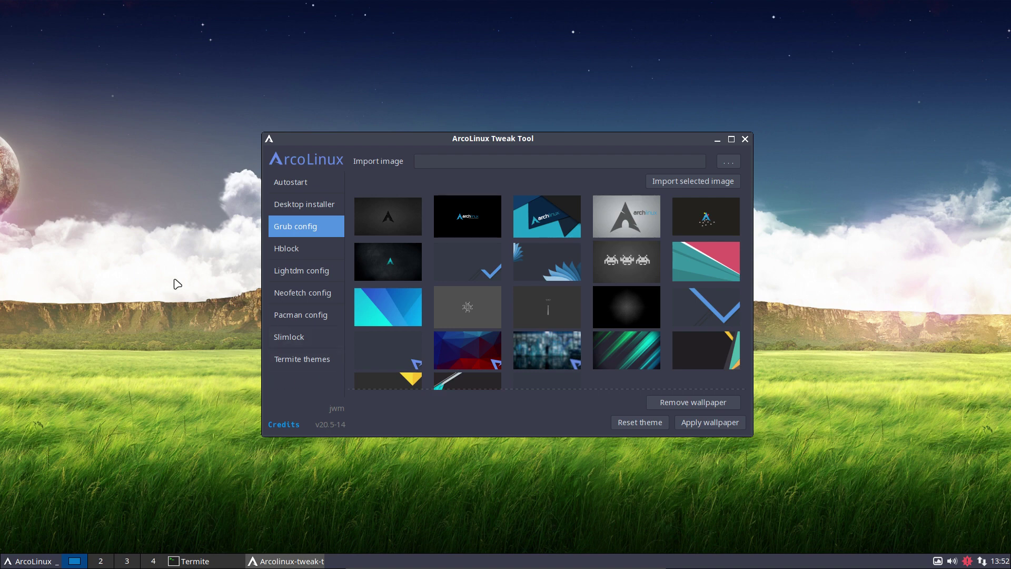
pyautogui.press('super+Return')
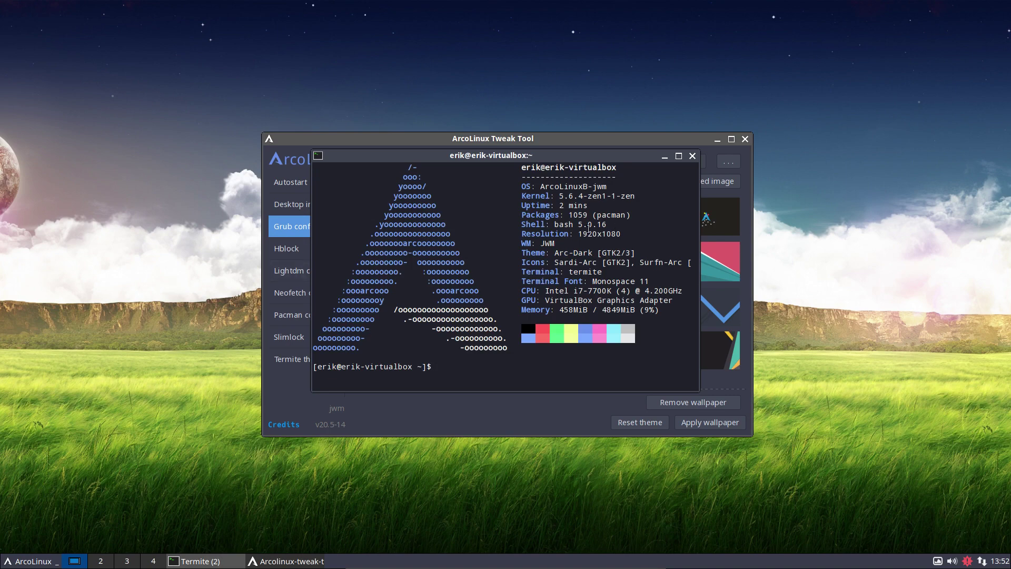
# Note bash as the current shell, close the extra terminal and Tweak Tool, and run tozsh.
pyautogui.moveTo(554, 225); pyautogui.dragTo(573, 225)
pyautogui.click(691, 156)
pyautogui.click(743, 139)
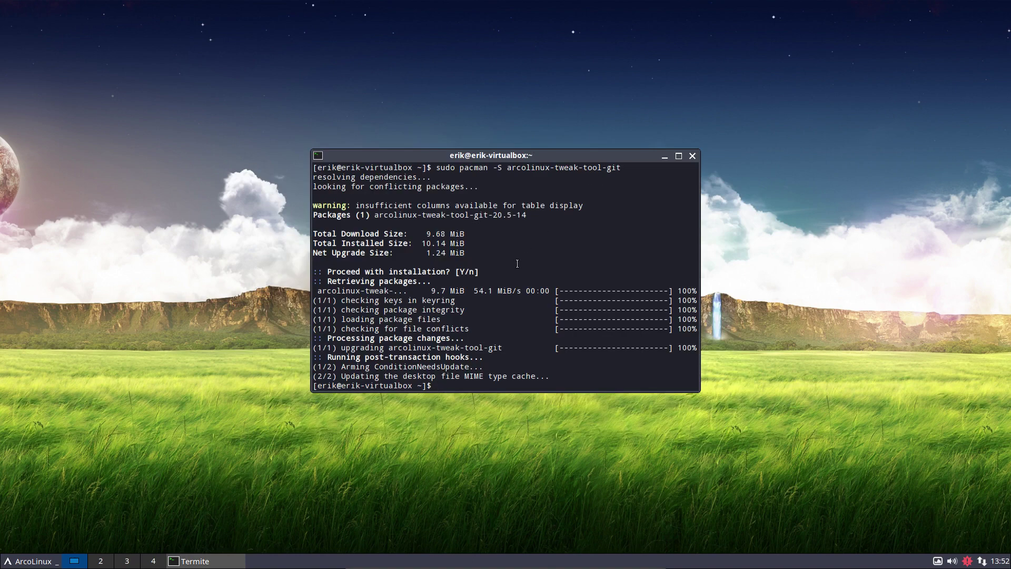
pyautogui.write('toz"')
pyautogui.write('h')
pyautogui.press('Return')
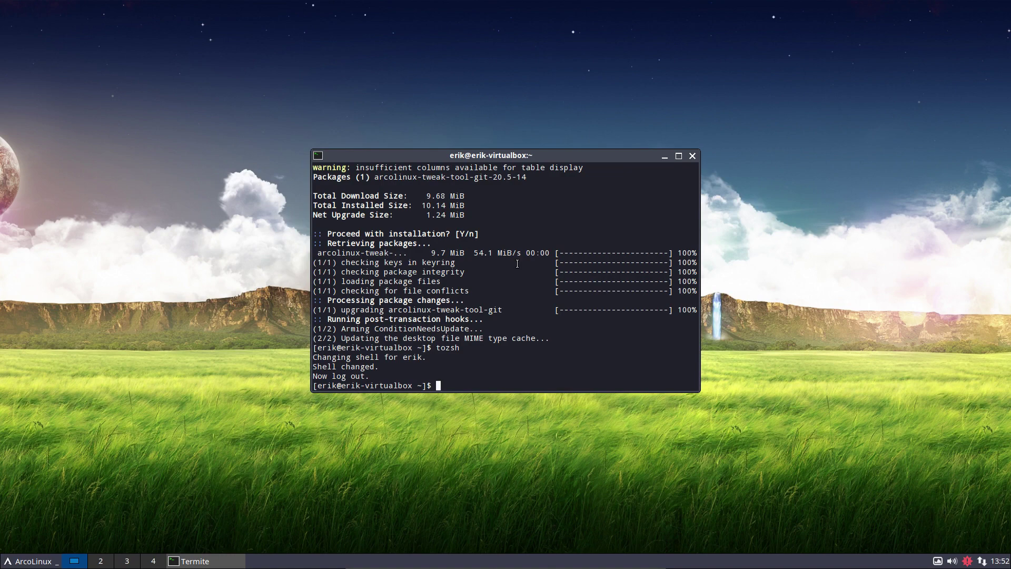
pyautogui.moveTo(432, 348); pyautogui.dragTo(463, 347)
# Bring up the logout screen through Exit in the main application menu.
pyautogui.click(25, 561)
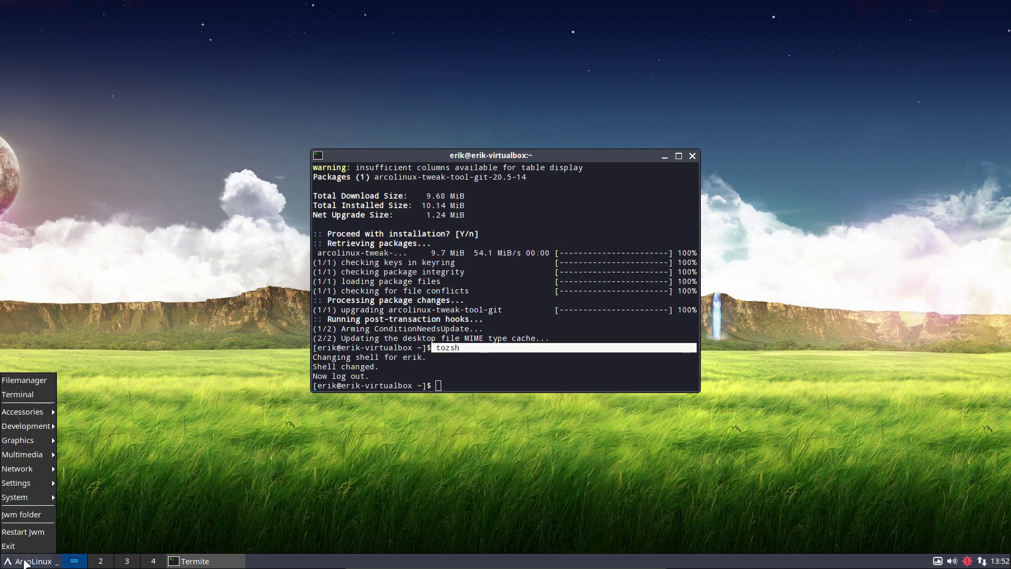
pyautogui.click(26, 546)
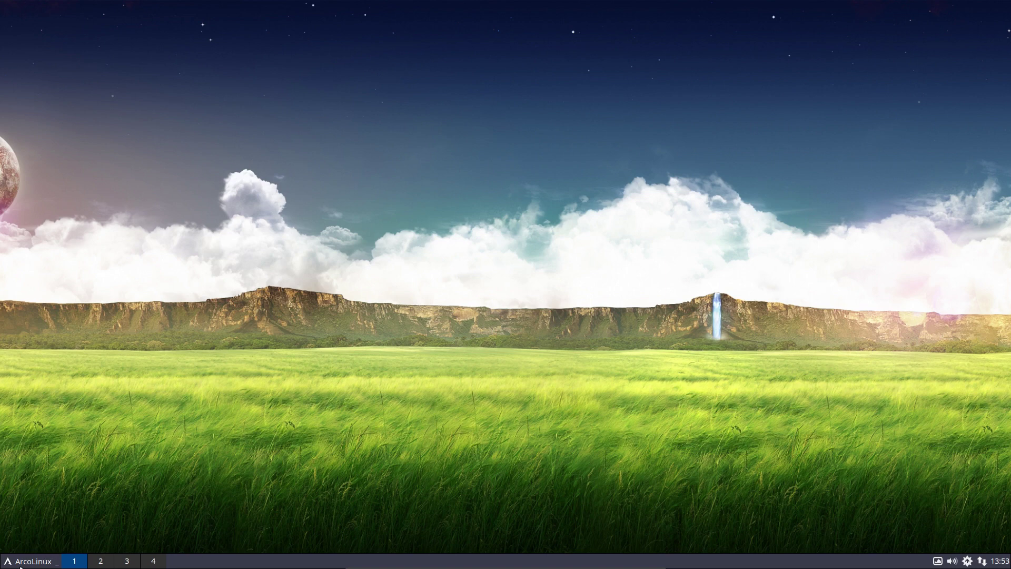
pyautogui.rightClick(328, 362)
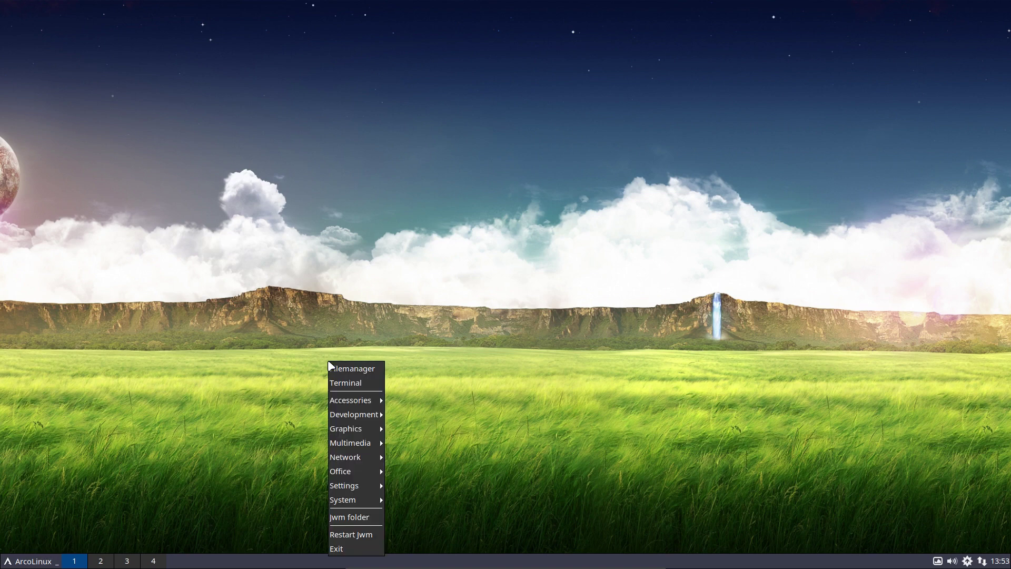
pyautogui.rightClick(303, 311)
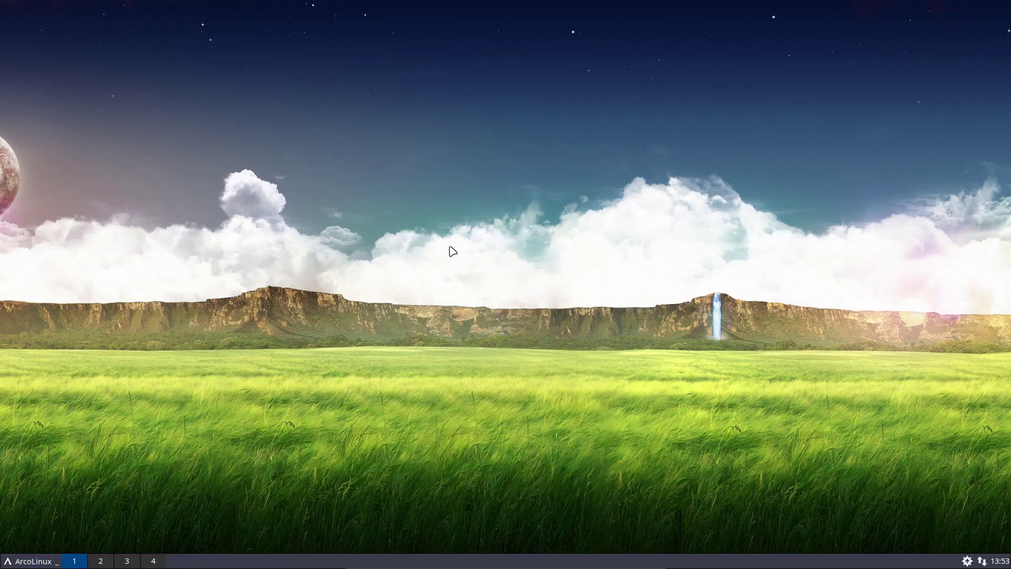
pyautogui.click(25, 564)
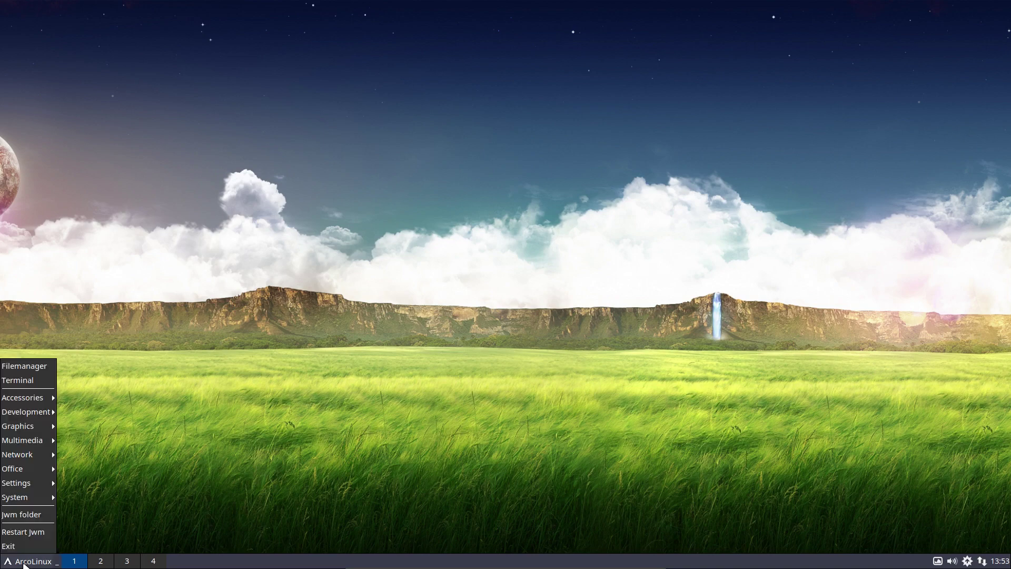
pyautogui.click(25, 564)
pyautogui.click(12, 562)
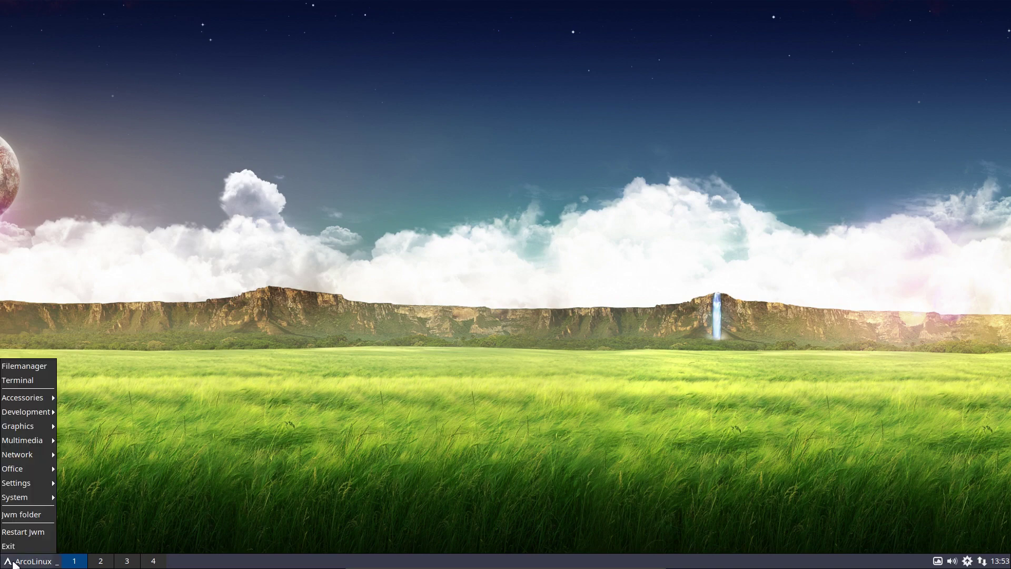
pyautogui.click(139, 518)
pyautogui.click(29, 562)
pyautogui.click(39, 547)
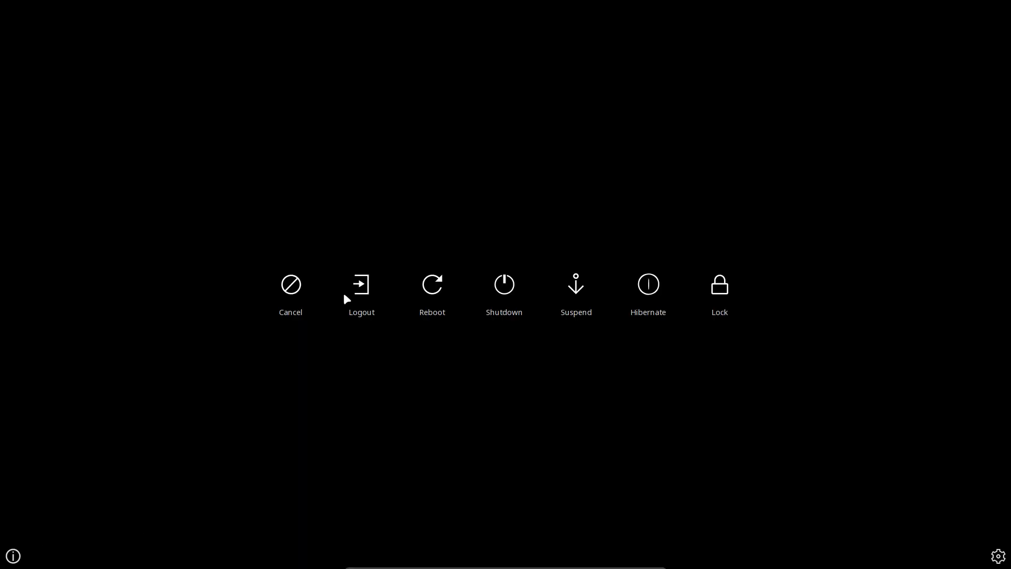
# Cancel the logout, verify zsh 5.8 in a new Termite, then exit the session into Xfce.
pyautogui.click(298, 291)
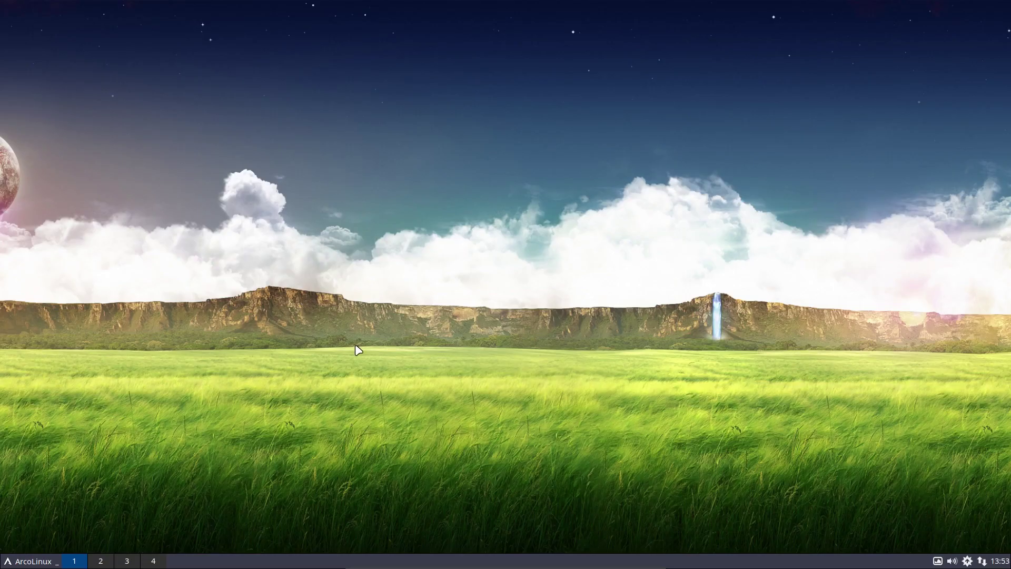
pyautogui.press('super+Return')
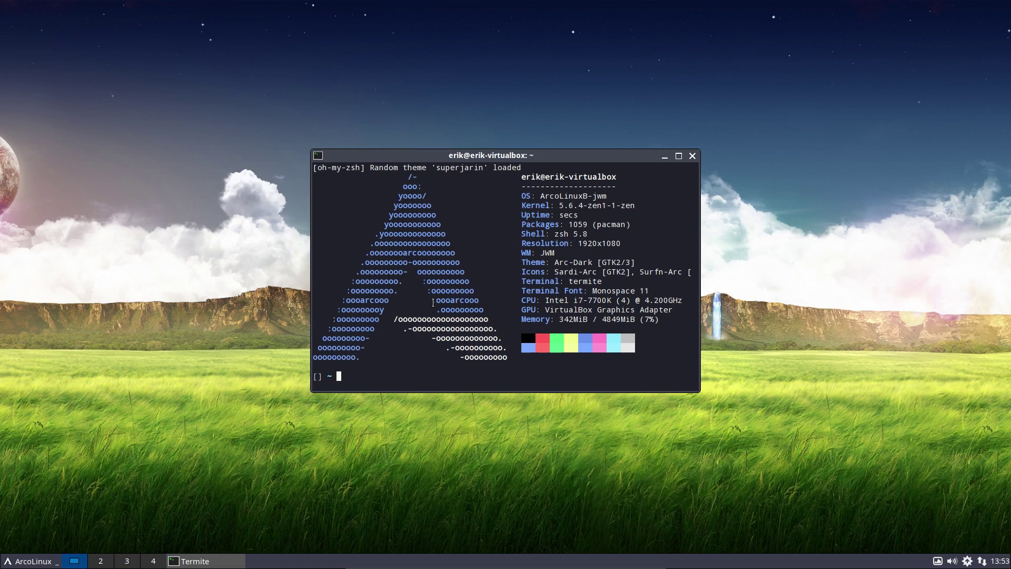
pyautogui.moveTo(550, 234); pyautogui.dragTo(588, 235)
pyautogui.moveTo(529, 156); pyautogui.dragTo(692, 72)
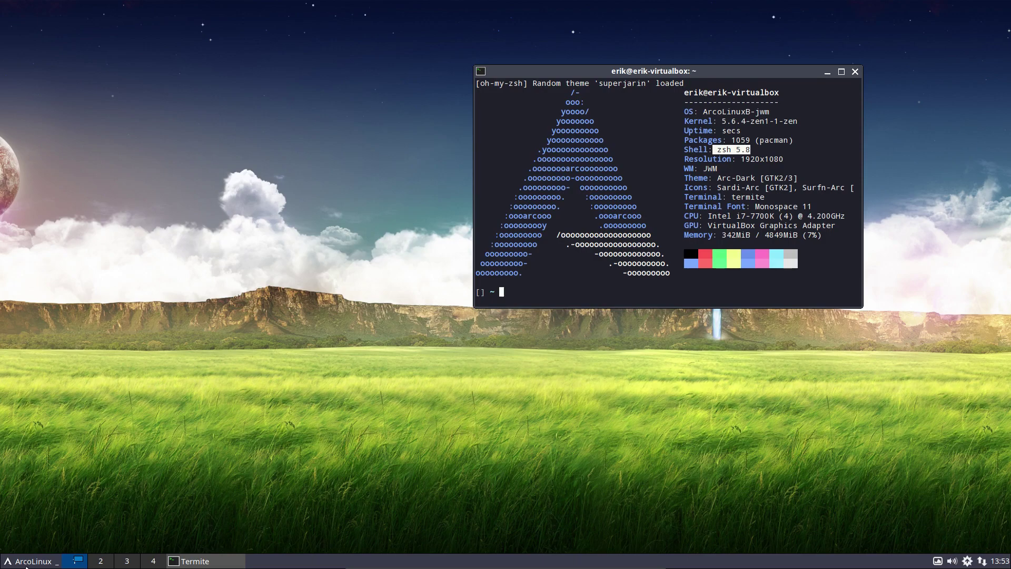
pyautogui.click(26, 562)
pyautogui.click(23, 546)
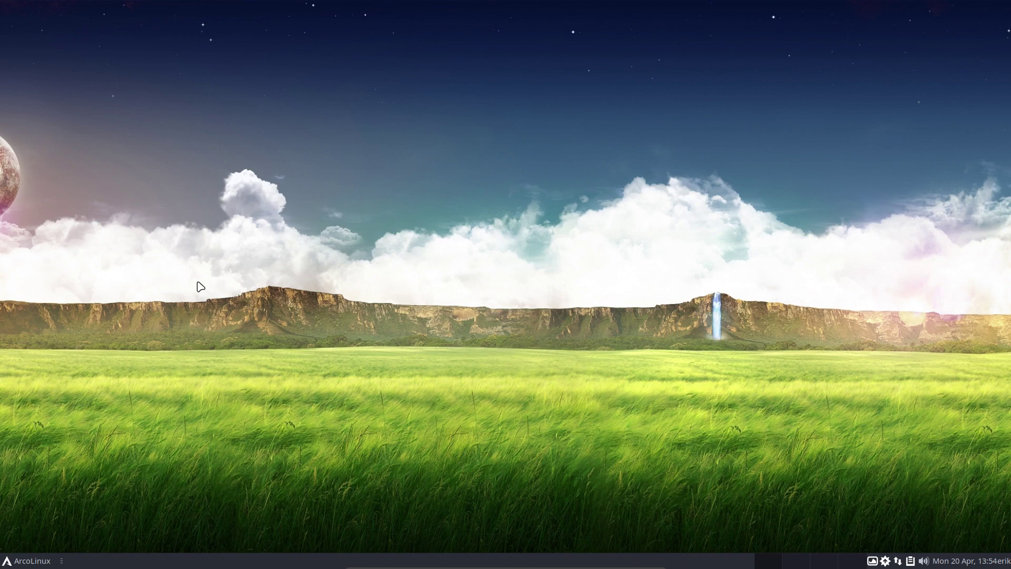
# Launch ArcoLinux Tweak Tool from the Whisker menu and enter the password to authorise it.
pyautogui.click(38, 560)
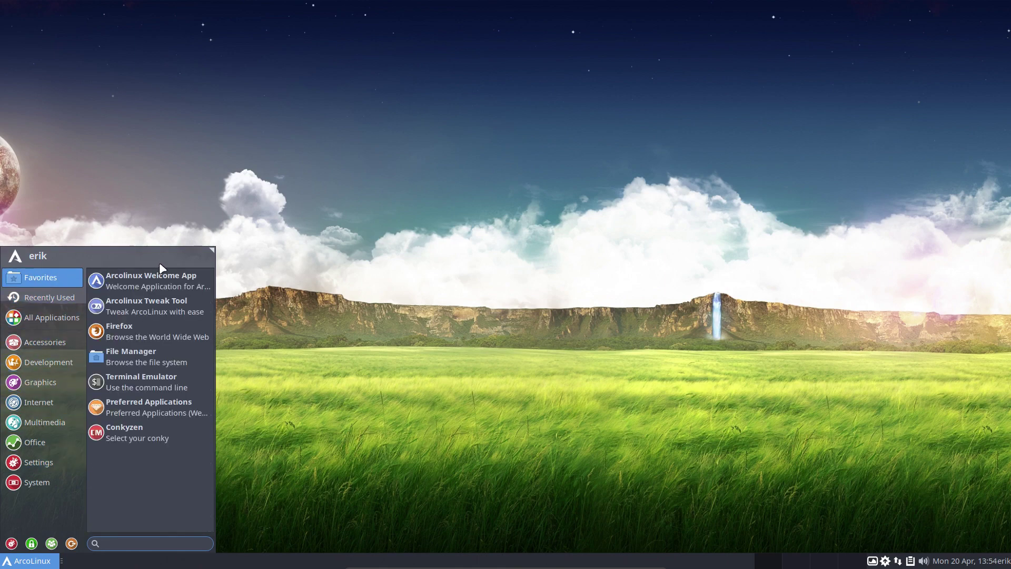
pyautogui.click(469, 316)
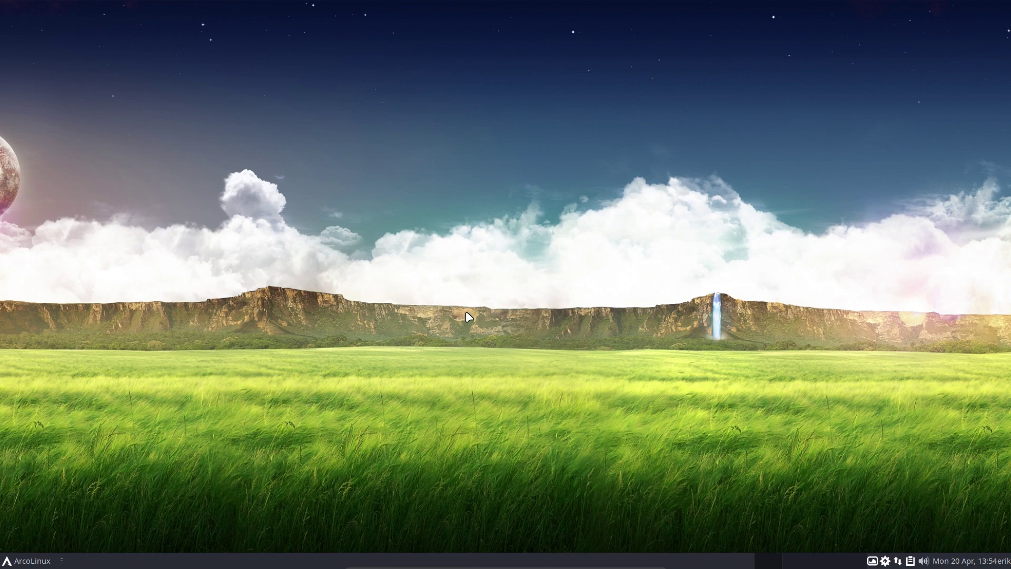
pyautogui.write('****')
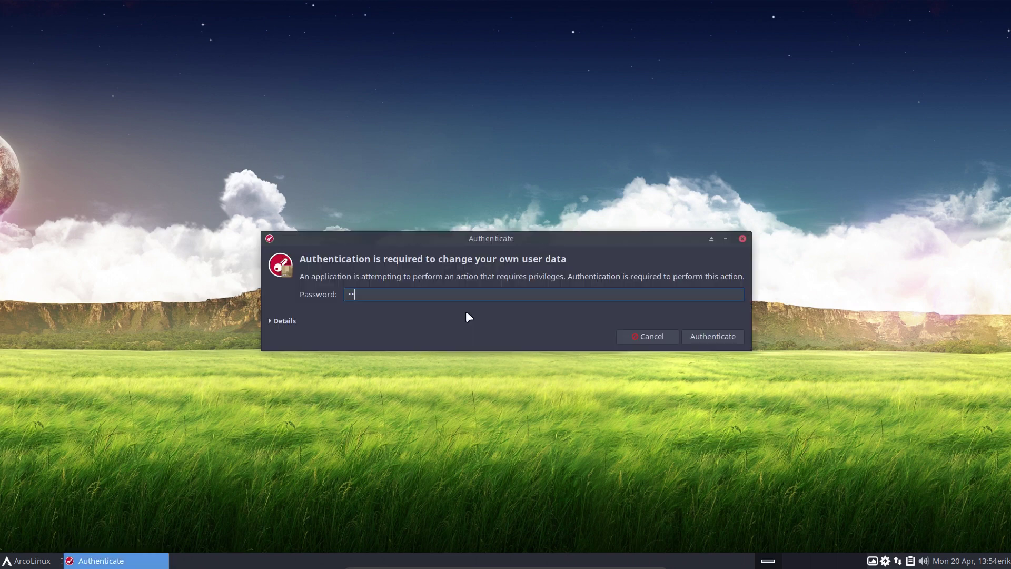
pyautogui.press('Return')
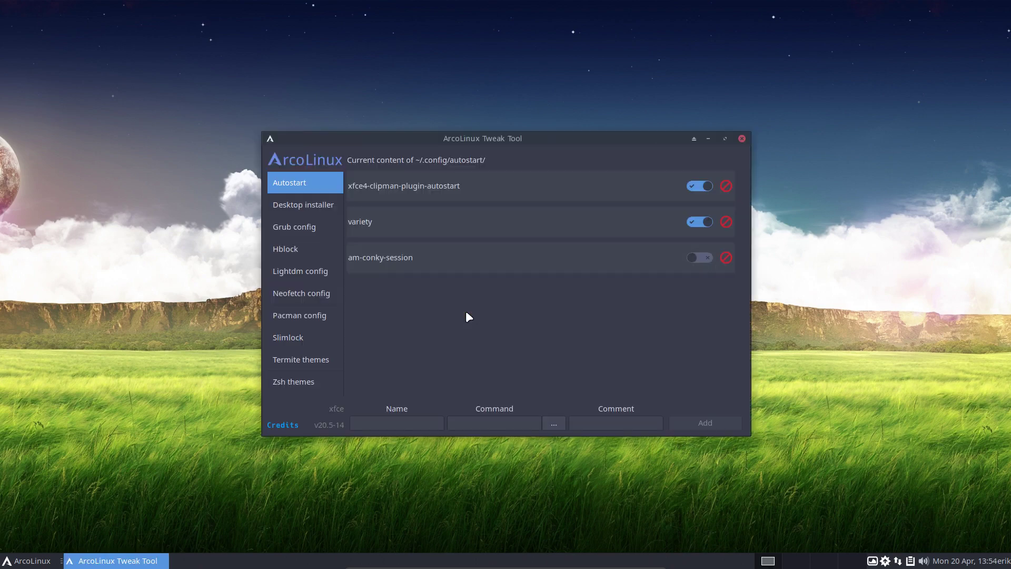
# Move the Tweak Tool to the top right and view Autostart, Desktop installer, Grub config and Hblock.
pyautogui.click(298, 382)
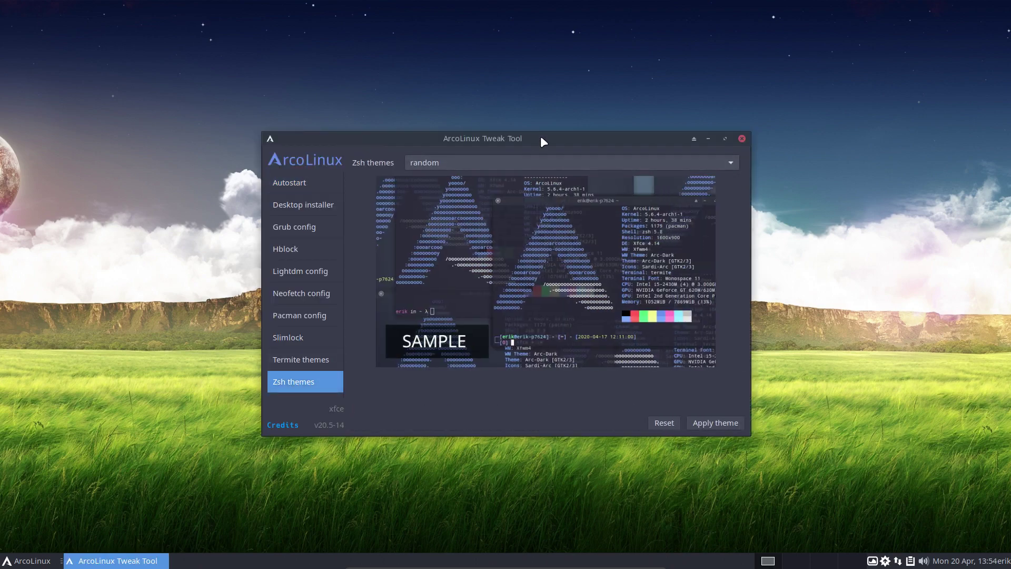
pyautogui.moveTo(558, 138); pyautogui.dragTo(794, 22)
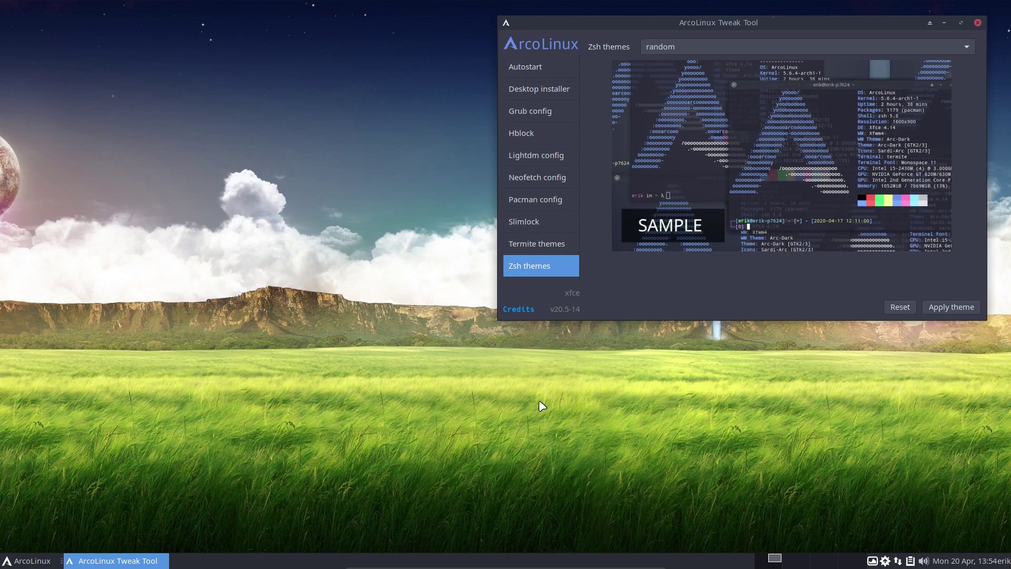
pyautogui.click(519, 67)
pyautogui.click(534, 88)
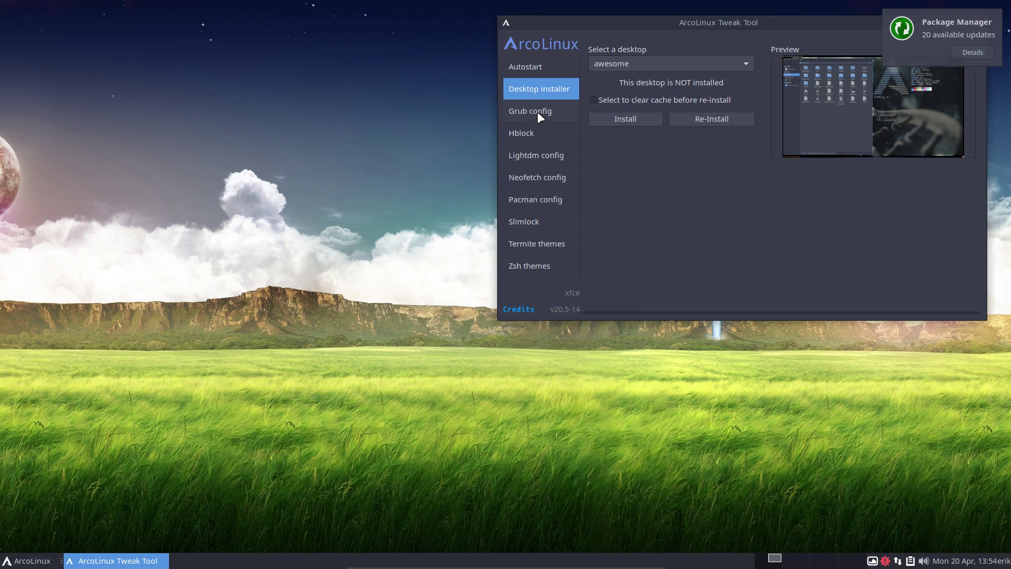
pyautogui.click(537, 112)
pyautogui.click(535, 132)
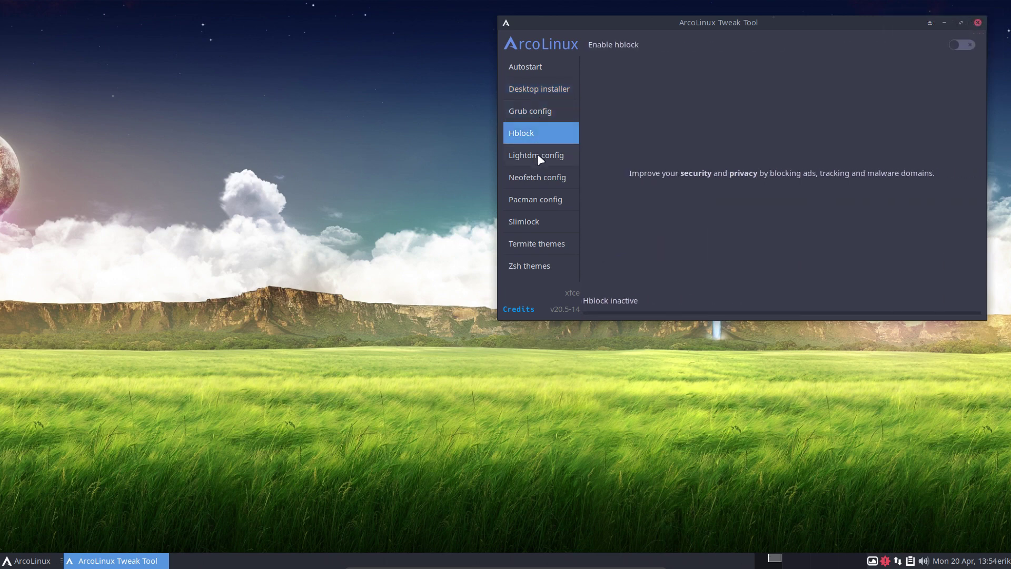
# Browse Lightdm, Neofetch, Pacman, Slimlock and Termite themes, ending on Zsh themes showing random.
pyautogui.click(537, 154)
pyautogui.click(535, 169)
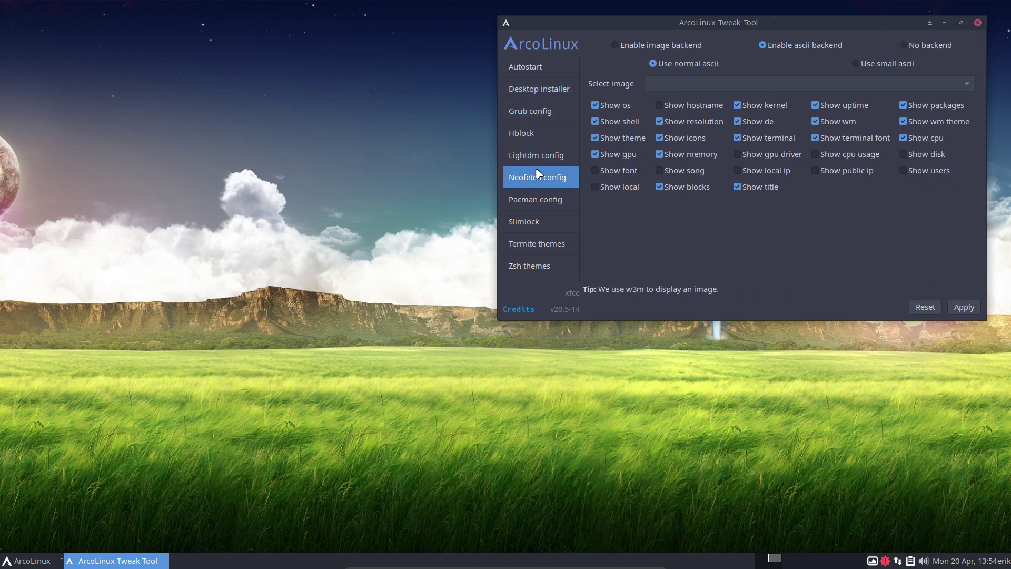
pyautogui.click(538, 202)
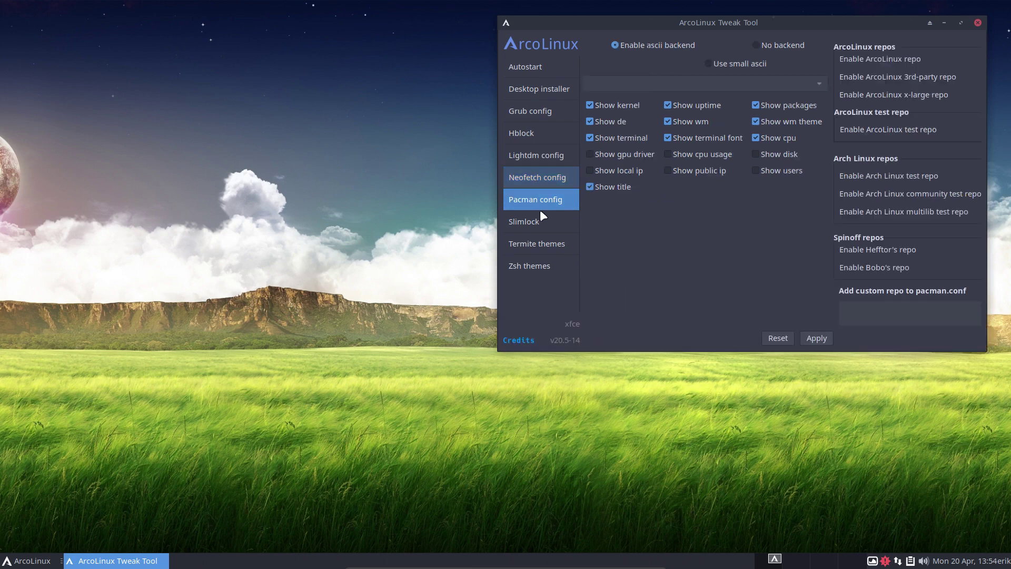
pyautogui.click(539, 223)
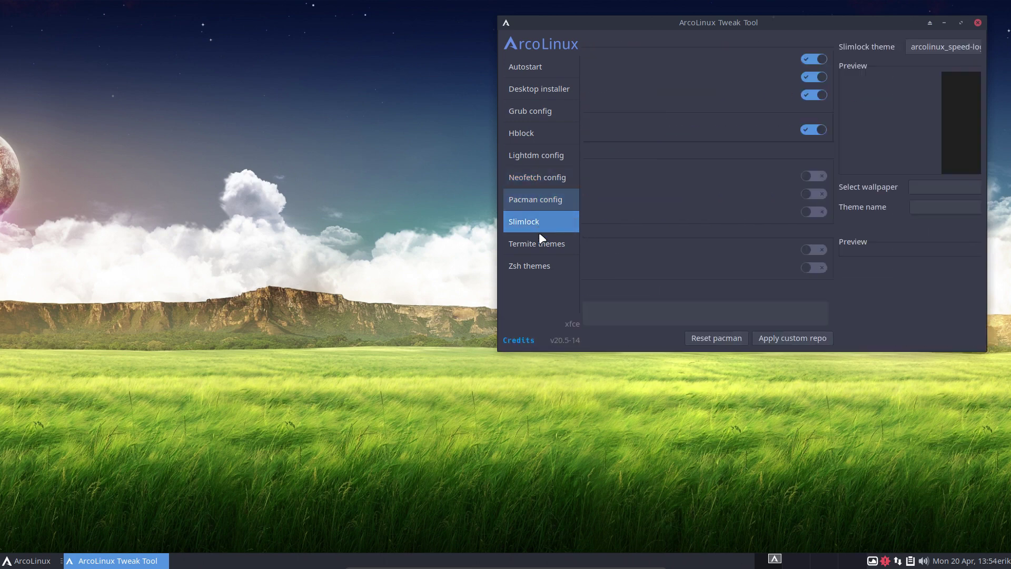
pyautogui.click(541, 201)
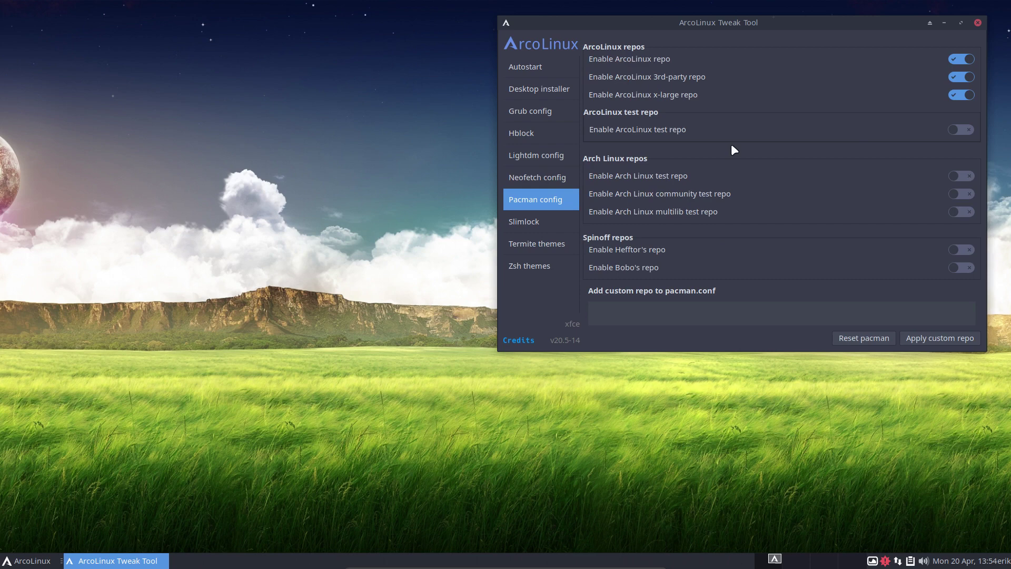
pyautogui.click(535, 220)
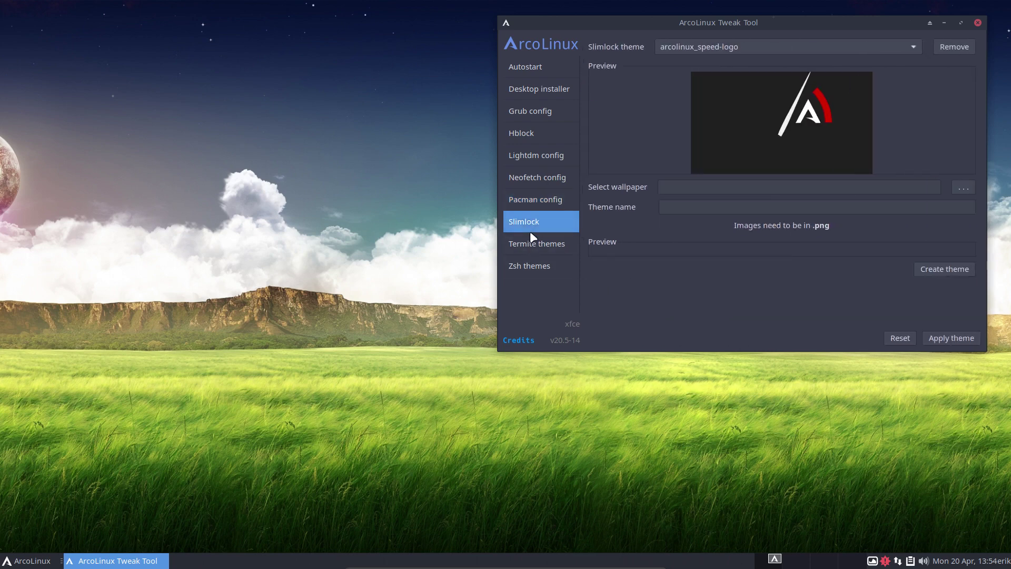
pyautogui.click(534, 244)
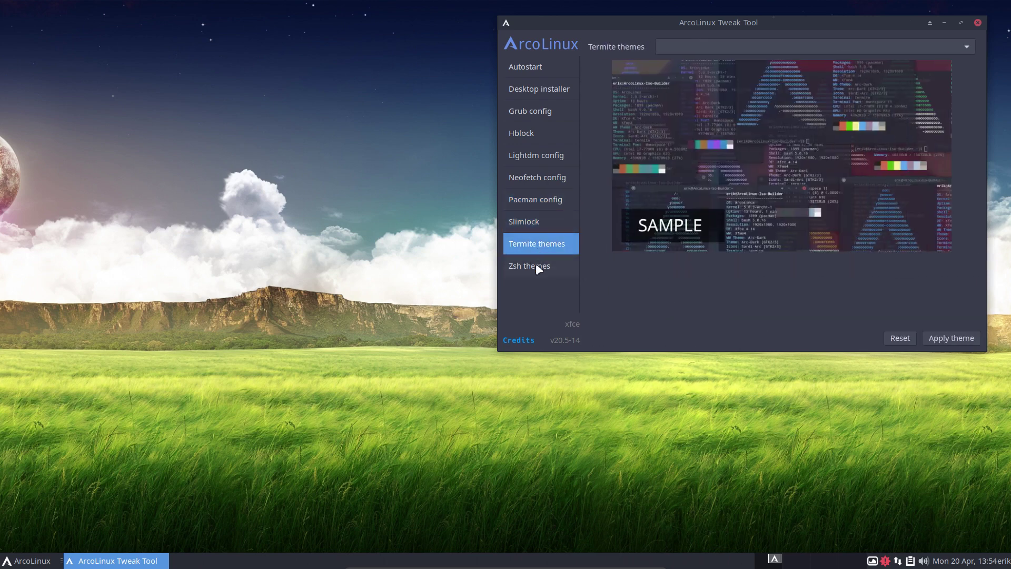
pyautogui.click(536, 265)
# Open three neofetch terminals, spread them upper-left and lower-left, and select the top-left prompt line.
pyautogui.click(247, 230)
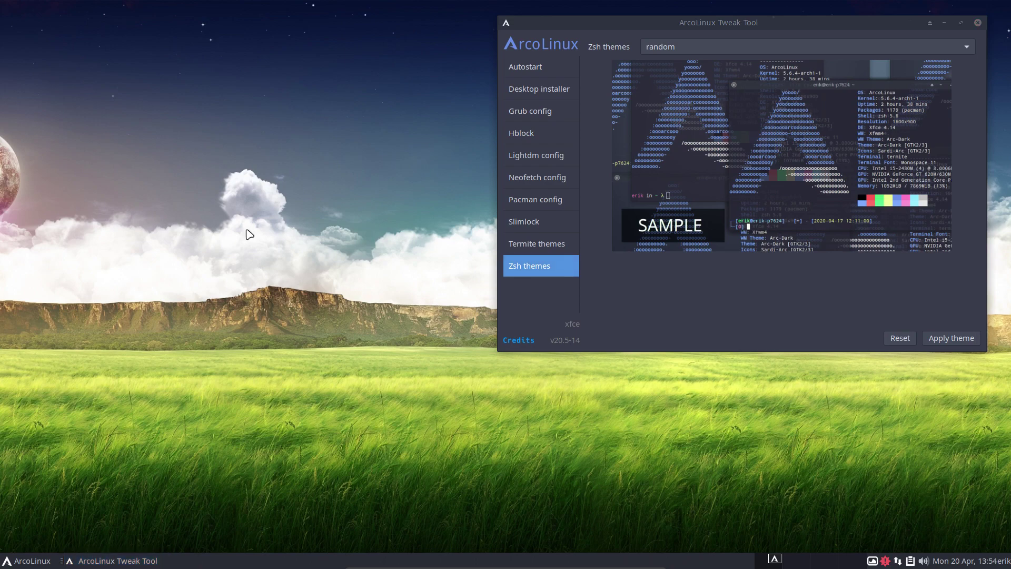
pyautogui.press('super+Return')
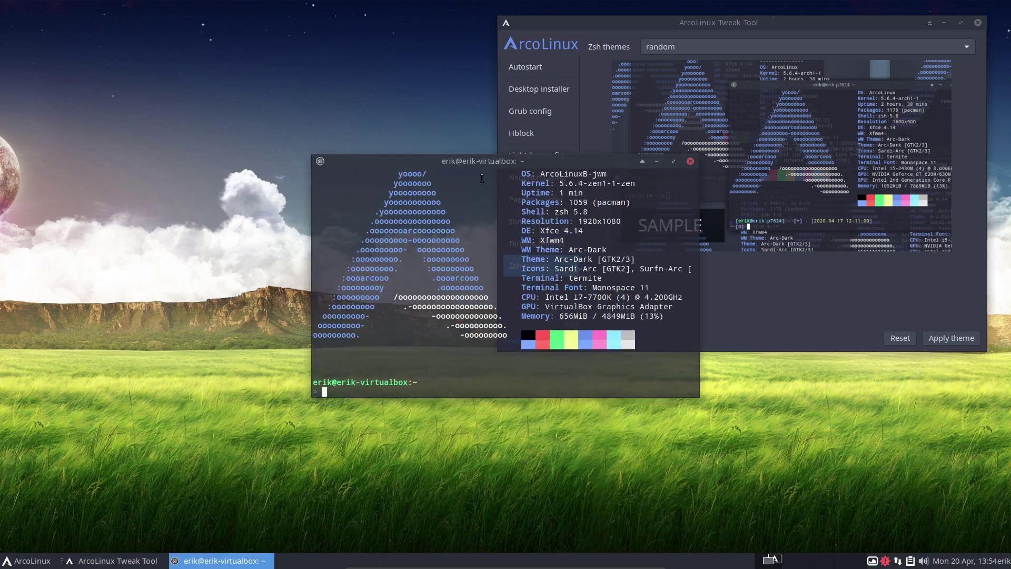
pyautogui.moveTo(489, 159); pyautogui.dragTo(215, 33)
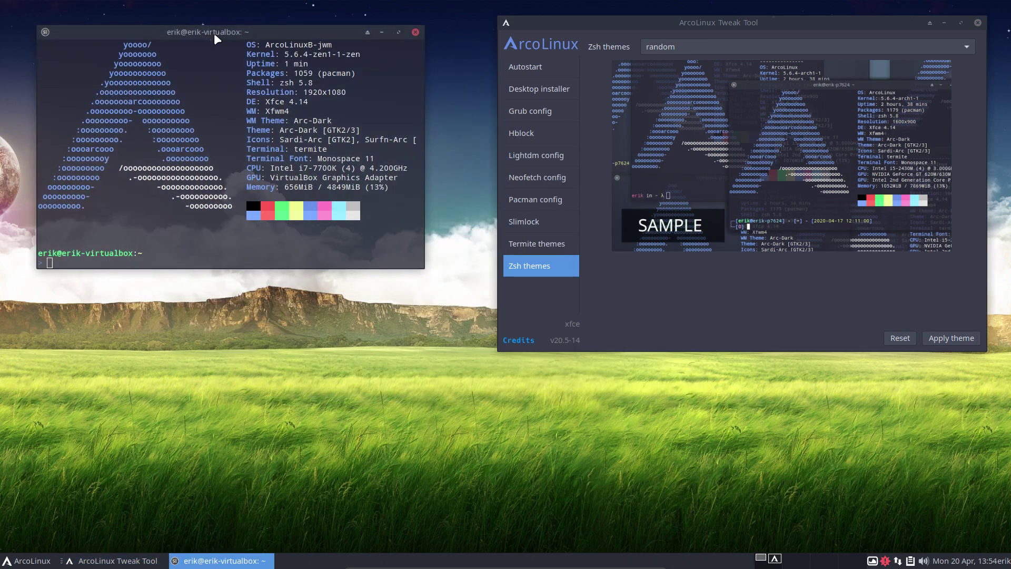
pyautogui.press('super+Return')
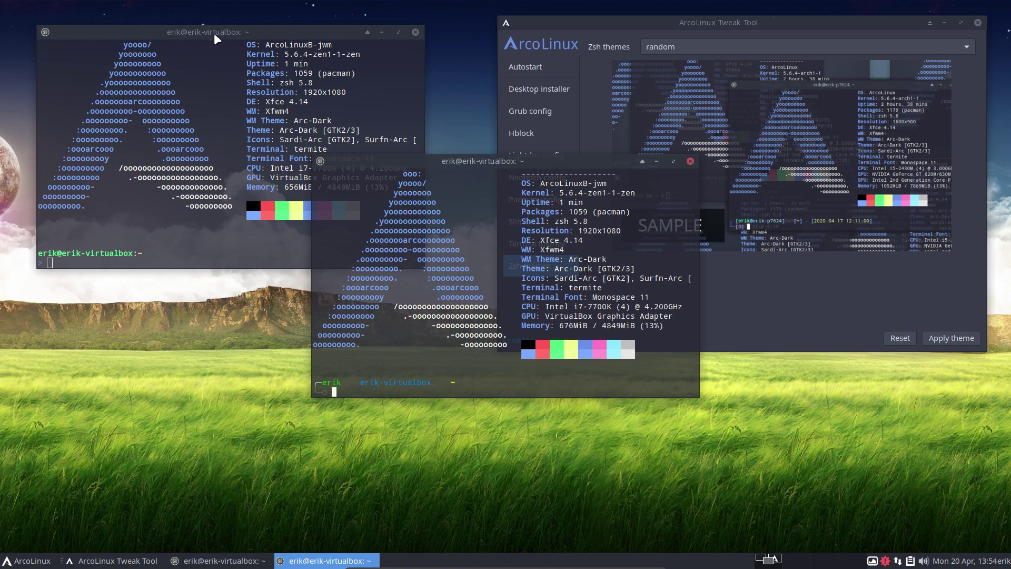
pyautogui.press('super+Return')
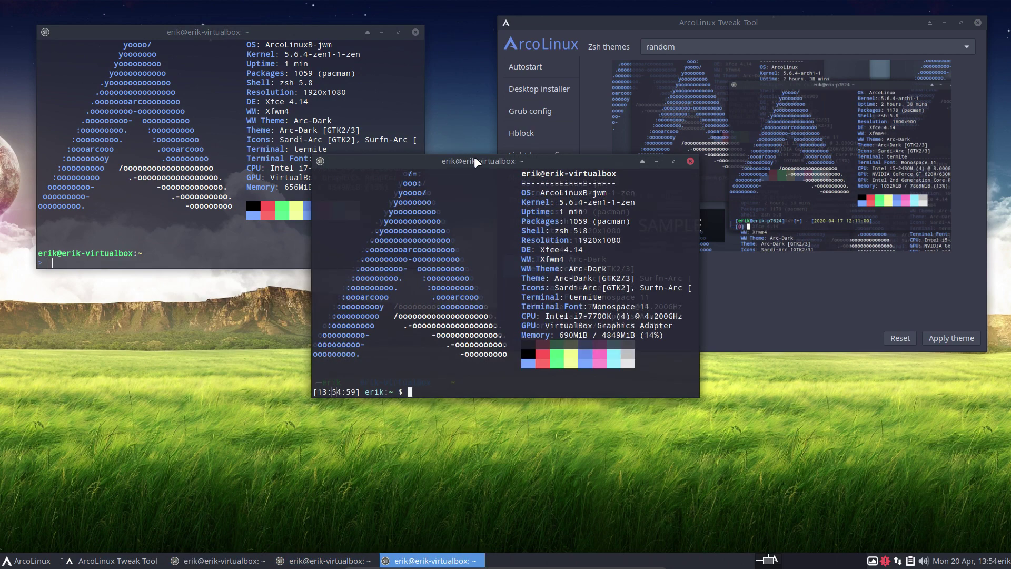
pyautogui.moveTo(476, 162); pyautogui.dragTo(220, 275)
pyautogui.click(163, 222)
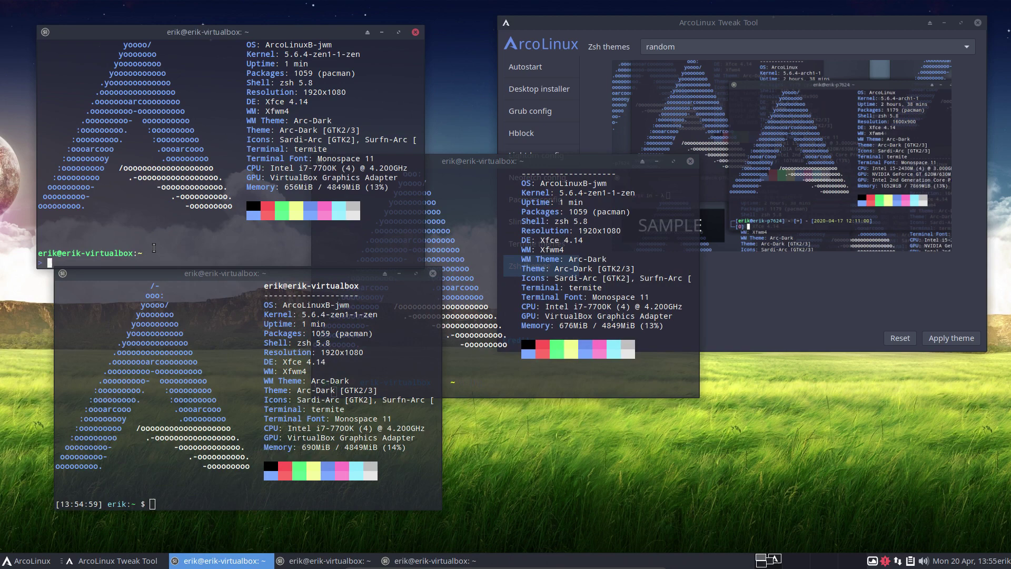
pyautogui.moveTo(154, 252); pyautogui.dragTo(14, 253)
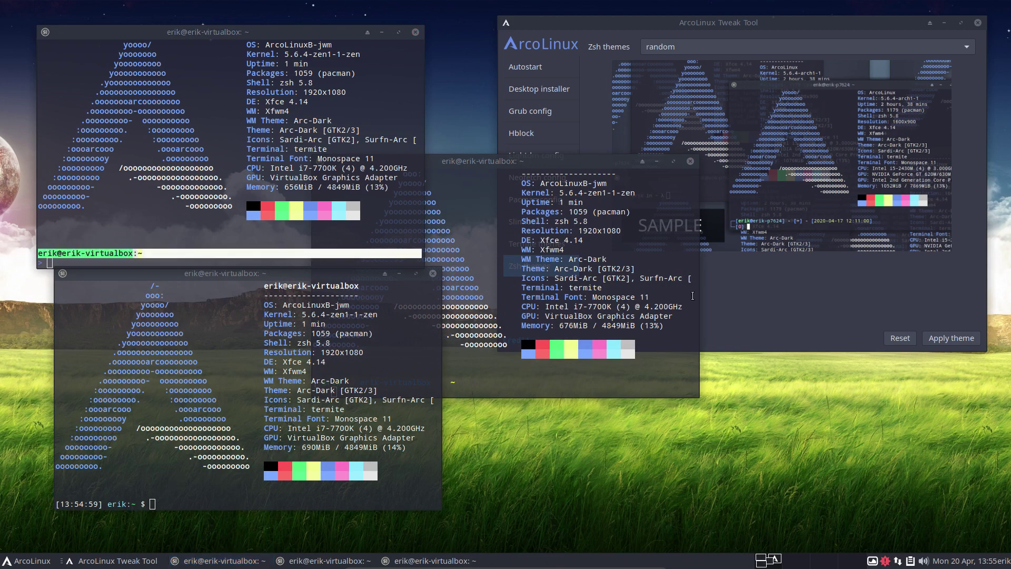
# Select awesomepanda in the Zsh themes list and apply it.
pyautogui.click(828, 51)
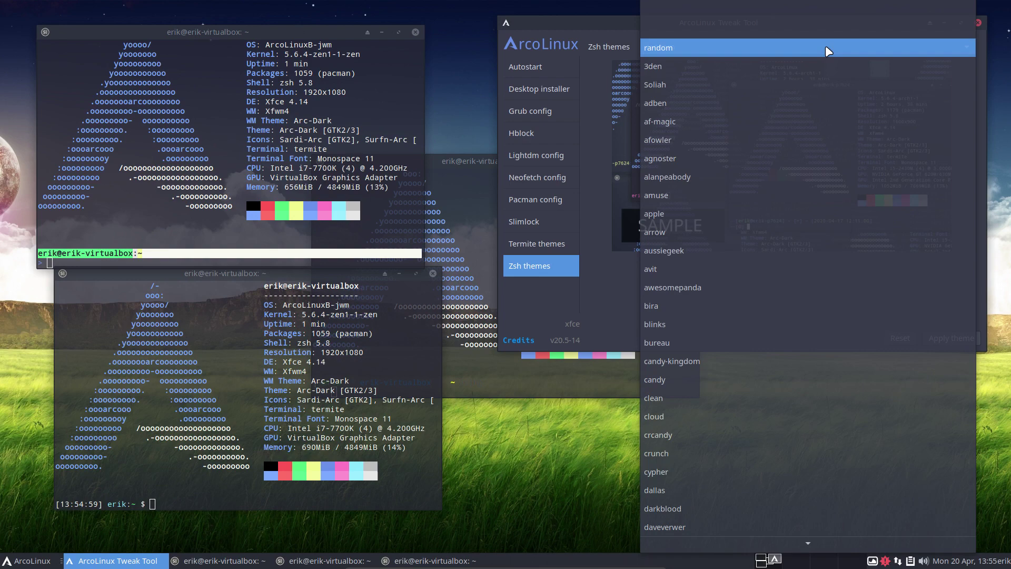
pyautogui.click(819, 287)
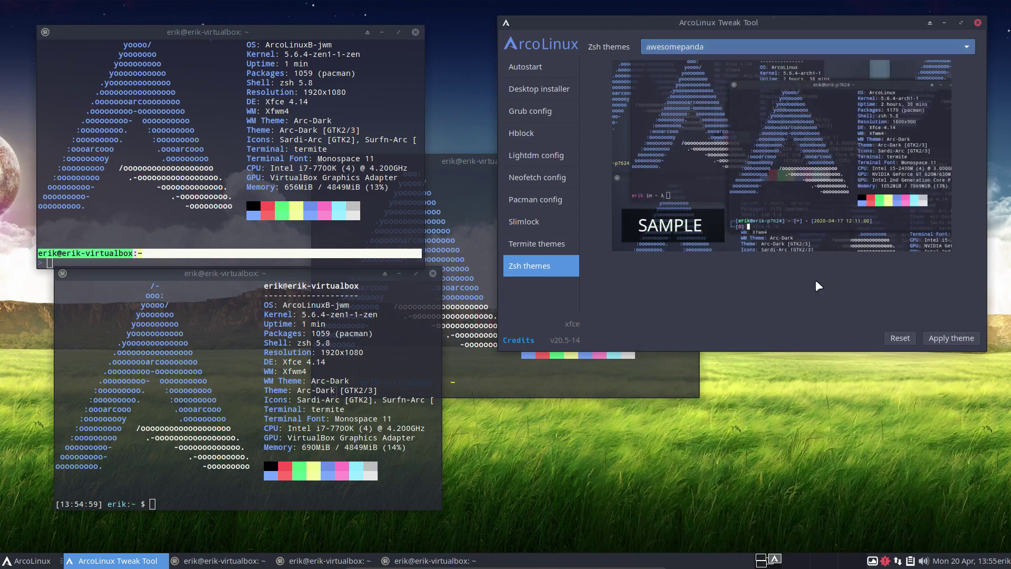
pyautogui.click(950, 339)
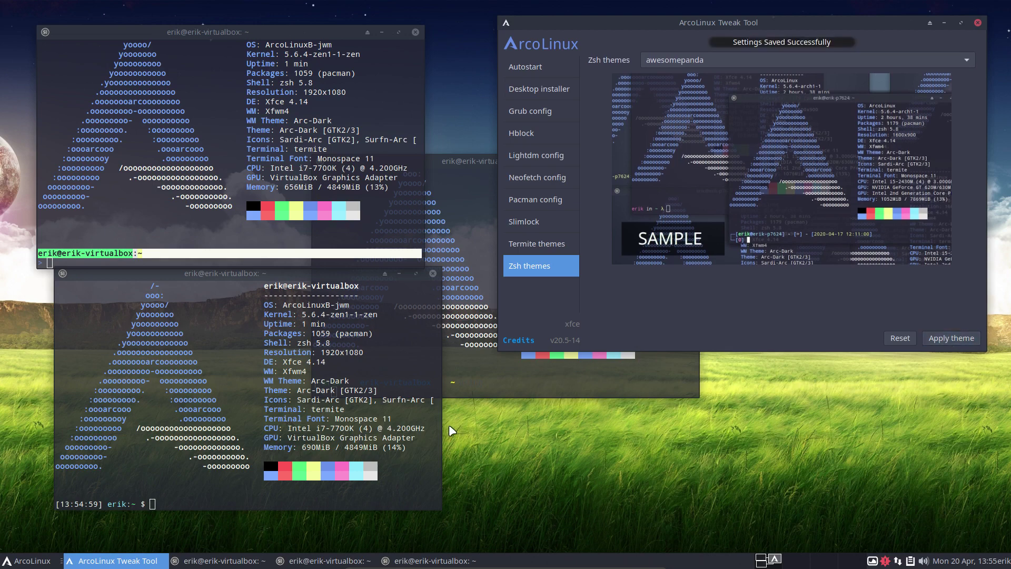
# Open two new terminals to preview awesomepanda, then close them and the Tweak Tool.
pyautogui.press('super+Return')
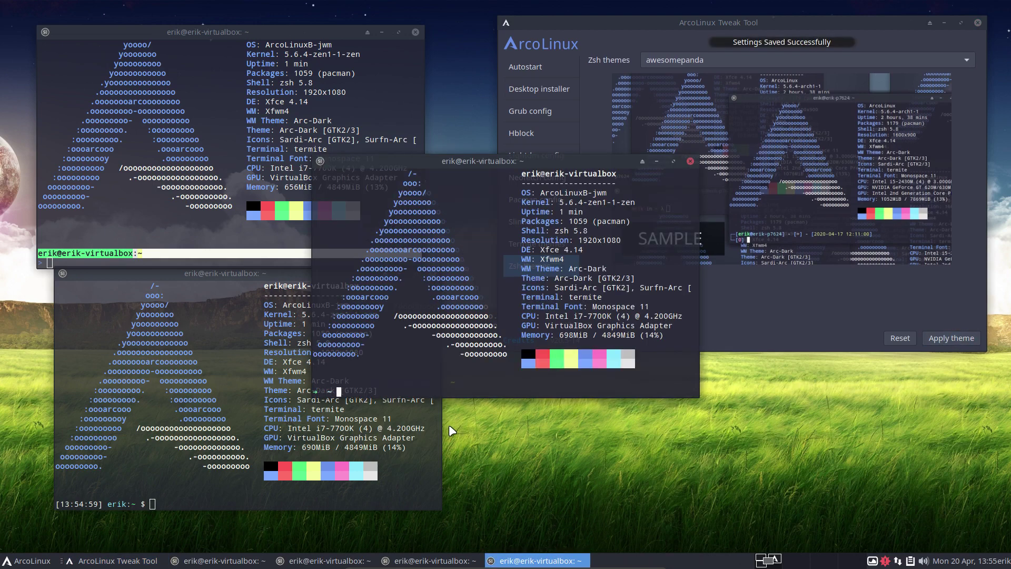
pyautogui.press('super+Return')
pyautogui.press('super+Return')
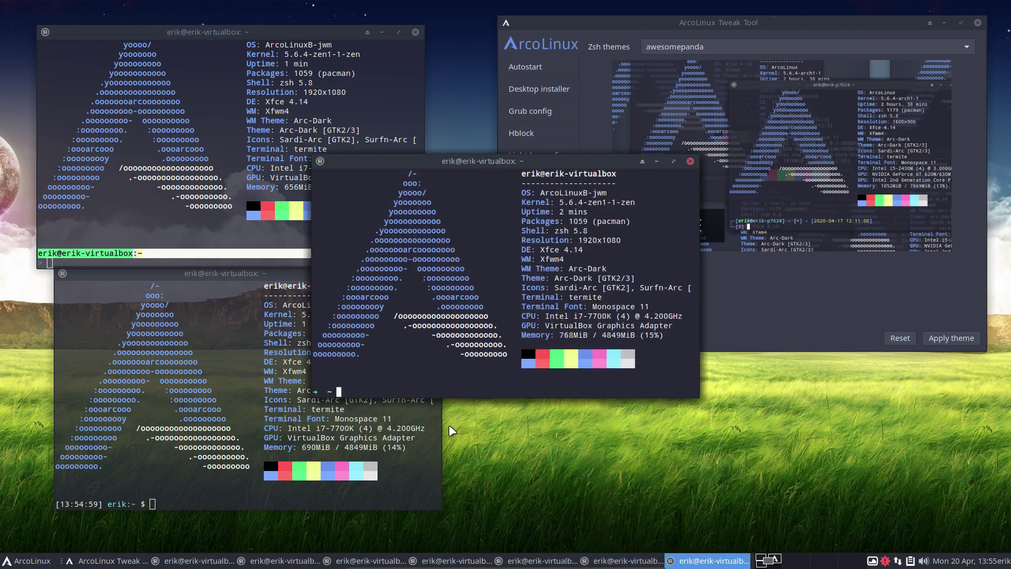
pyautogui.press('super+q')
pyautogui.press('super+q')
pyautogui.press('super+q')
pyautogui.press('super+q')
pyautogui.press('super+q')
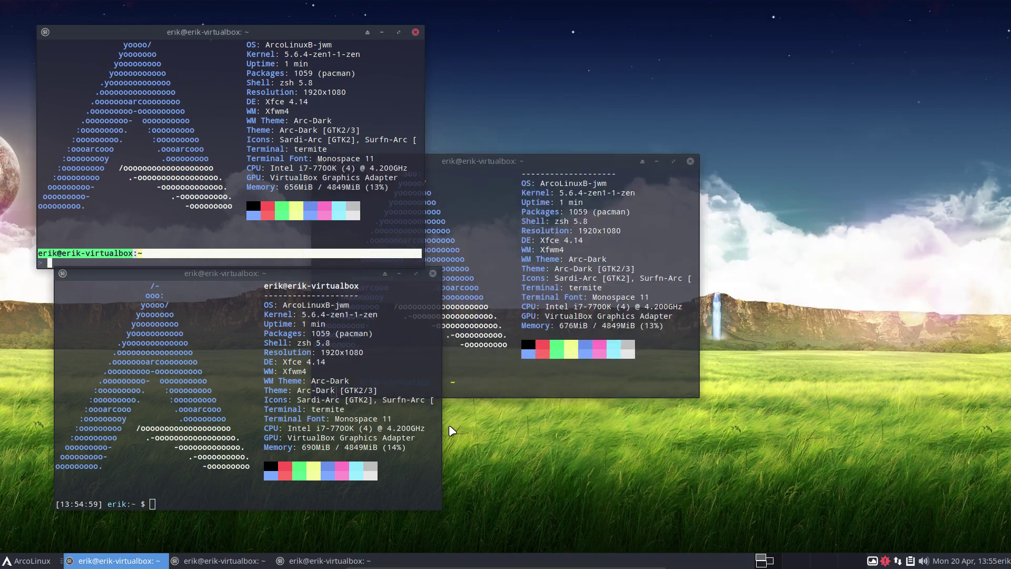
# Close the remaining terminals and authenticate with the account password to relaunch the Tweak Tool.
pyautogui.press('super+q')
pyautogui.press('super+q')
pyautogui.press('super+q')
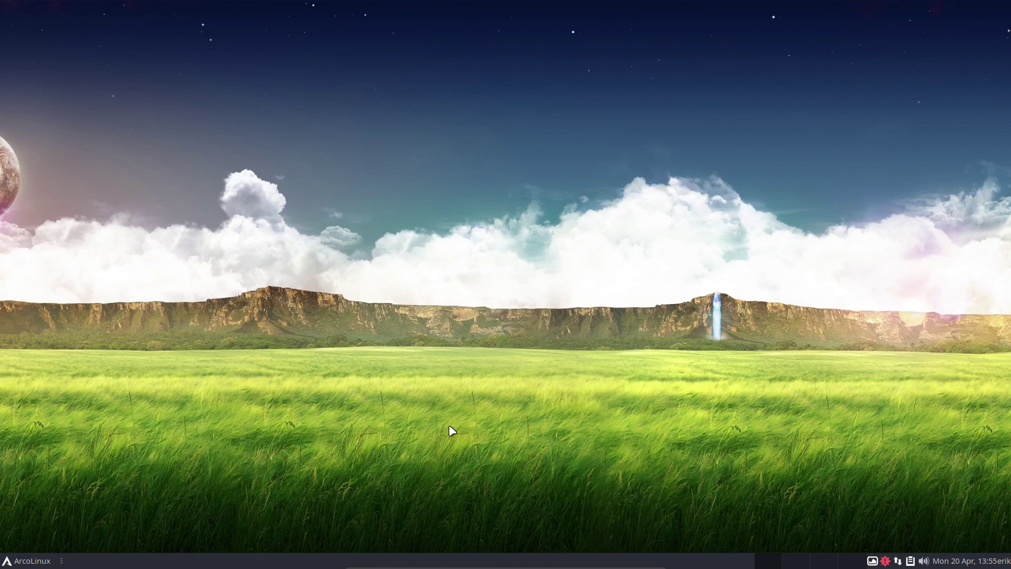
pyautogui.write('****')
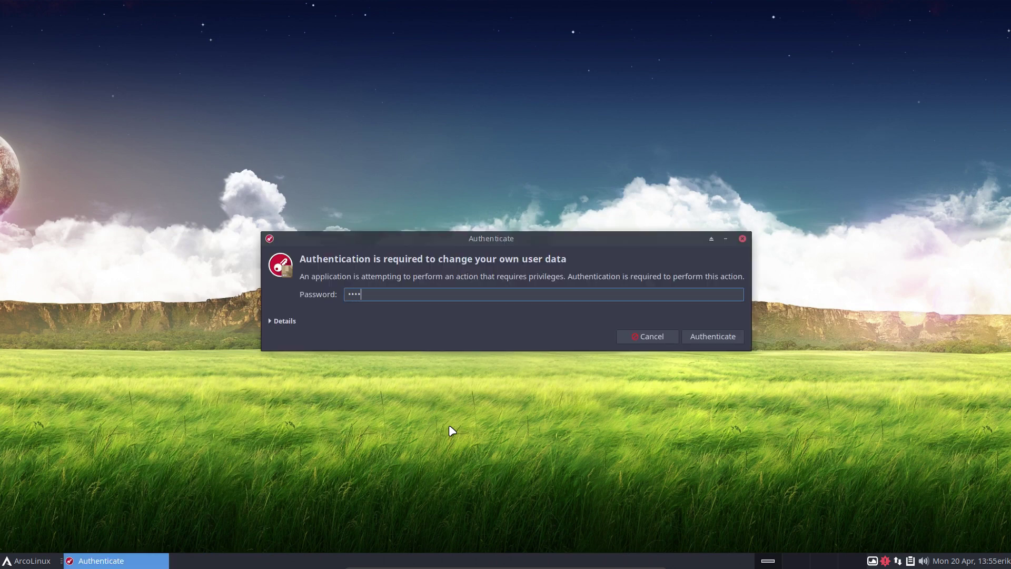
pyautogui.press('Return')
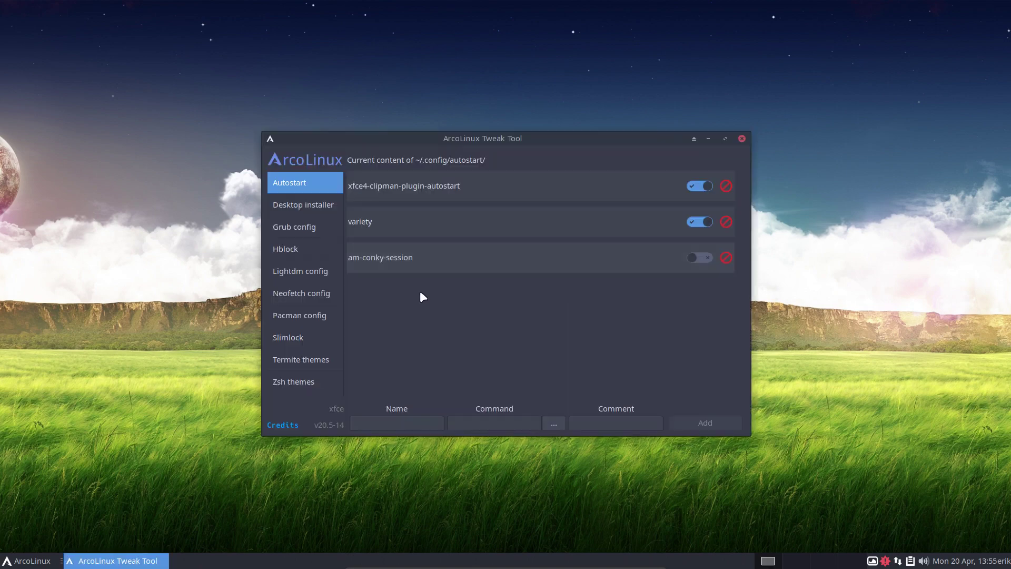
# Show the Zsh themes page, move the Tweak Tool upper right, and open a file manager.
pyautogui.click(290, 381)
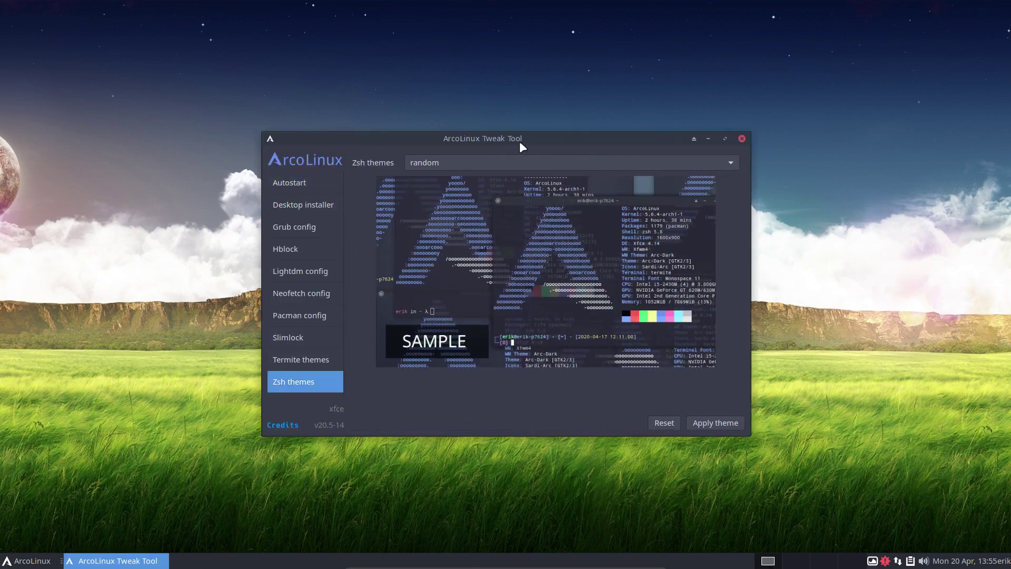
pyautogui.moveTo(537, 137); pyautogui.dragTo(757, 63)
pyautogui.rightClick(156, 161)
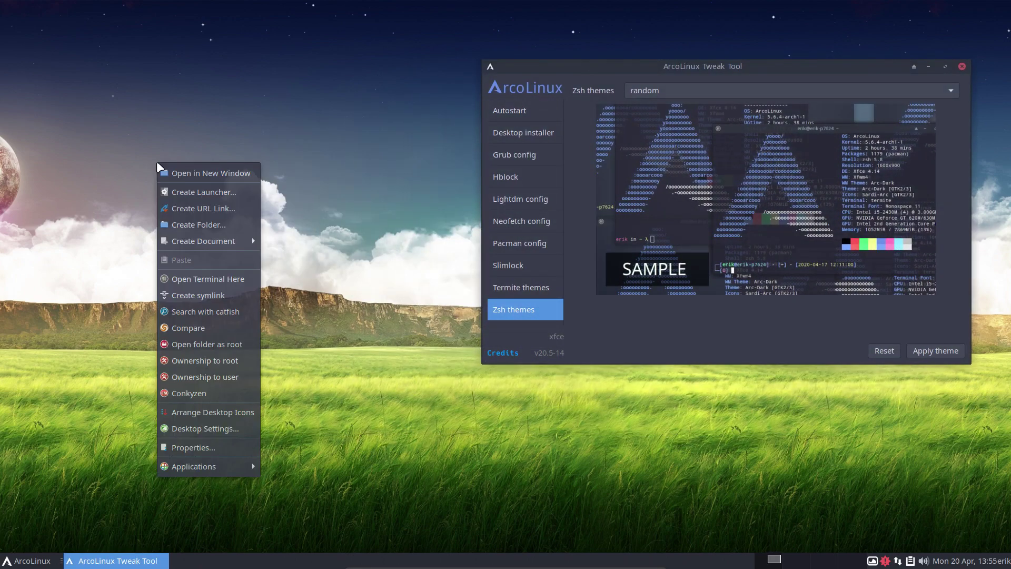
pyautogui.click(201, 170)
# Reveal hidden files in the home folder and open .zshrc, highlighting the awesomepanda theme name.
pyautogui.click(247, 184)
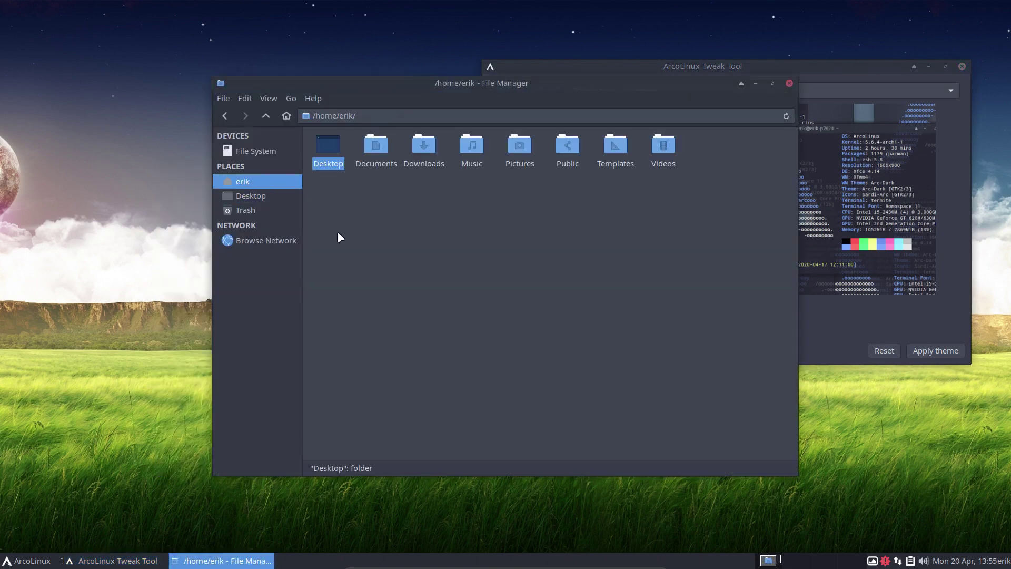
pyautogui.hotkey('ctrl', 'h')
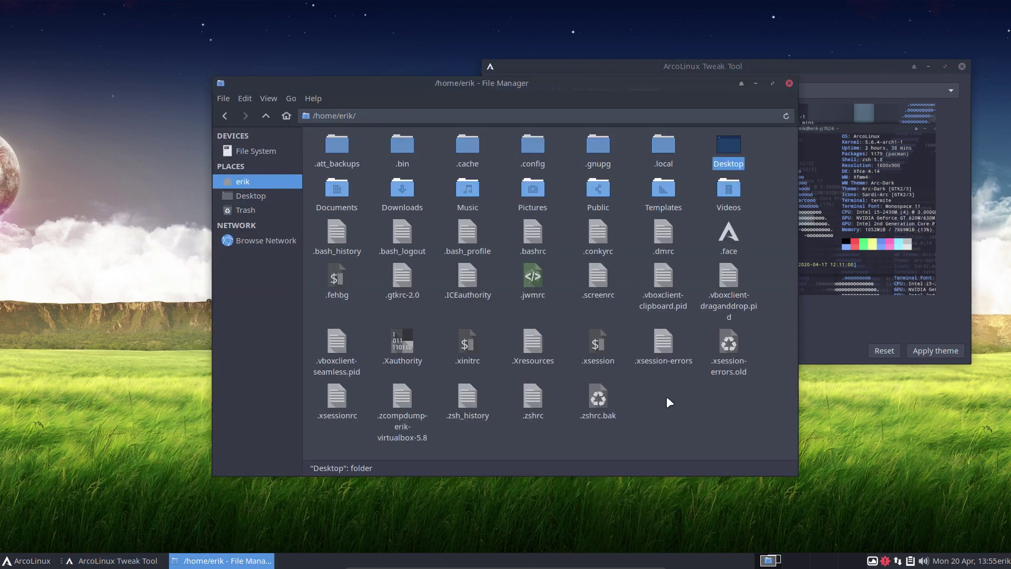
pyautogui.click(665, 399)
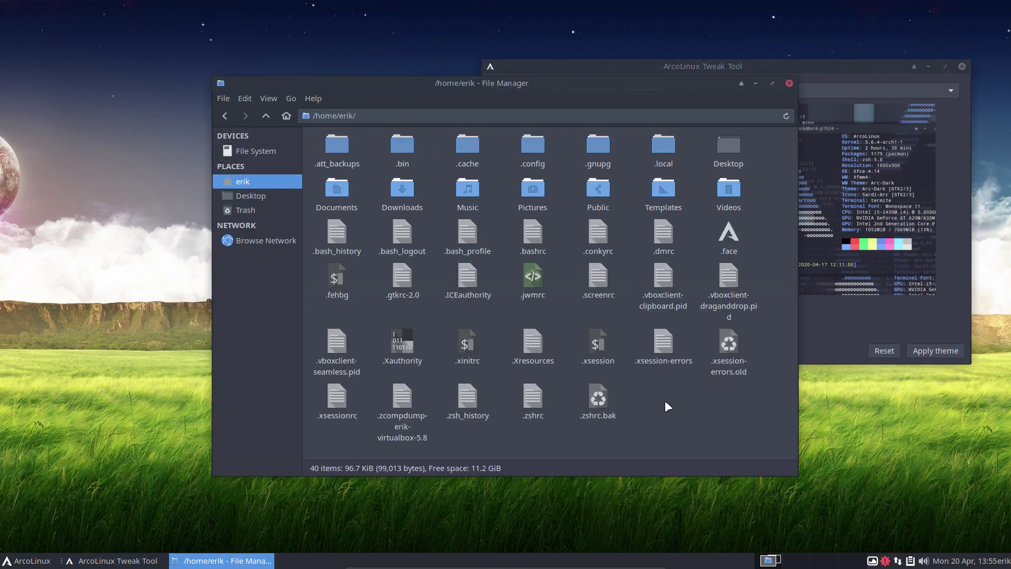
pyautogui.doubleClick(535, 392)
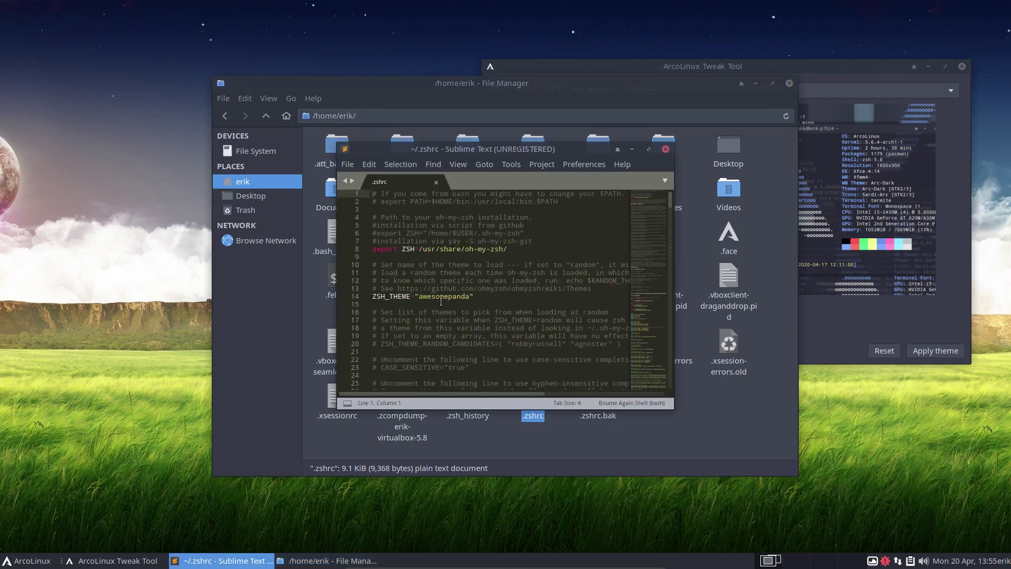
pyautogui.doubleClick(441, 299)
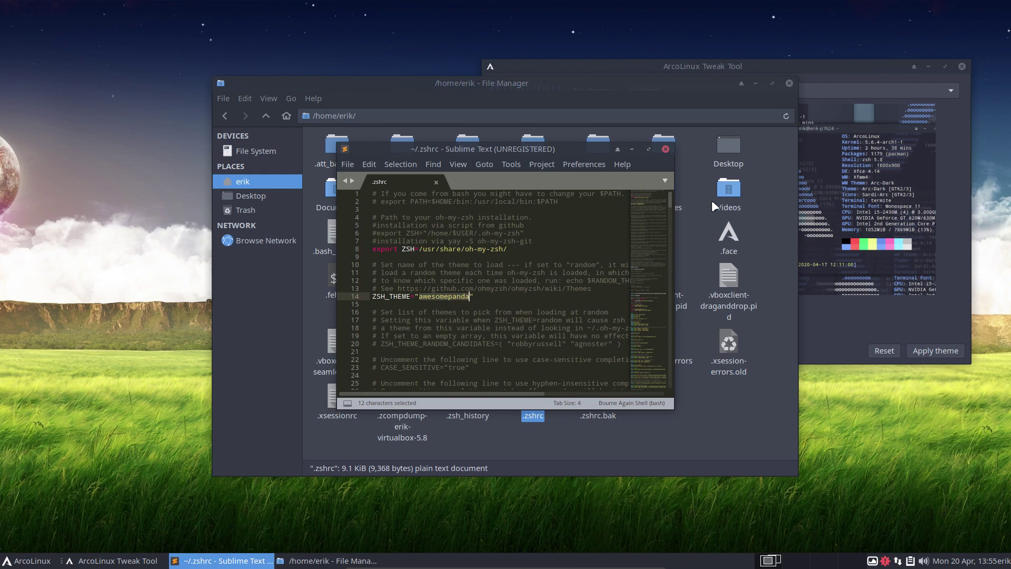
pyautogui.click(860, 66)
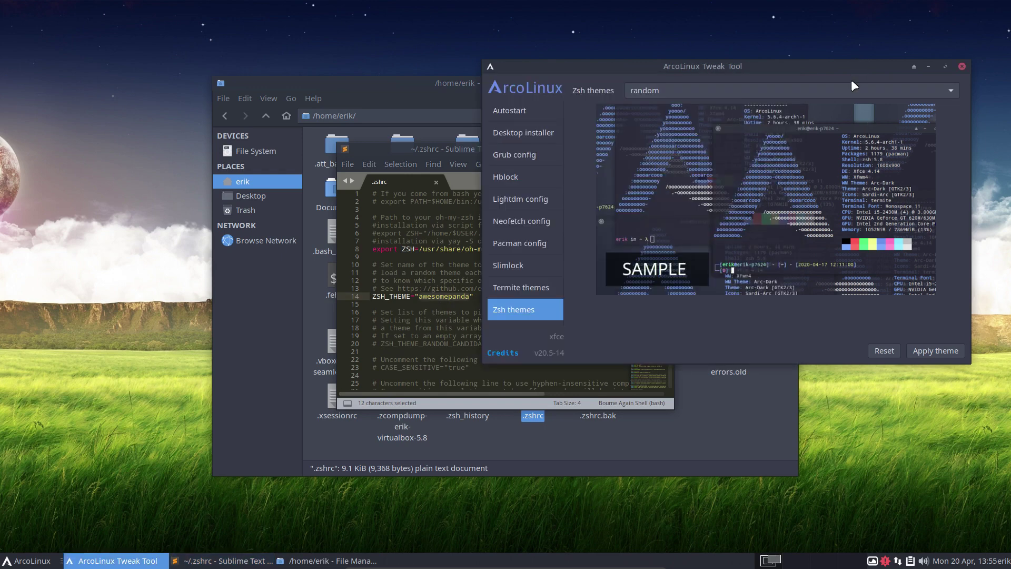
# Choose jonathan from the Zsh themes list, apply it, and open a new terminal.
pyautogui.click(854, 87)
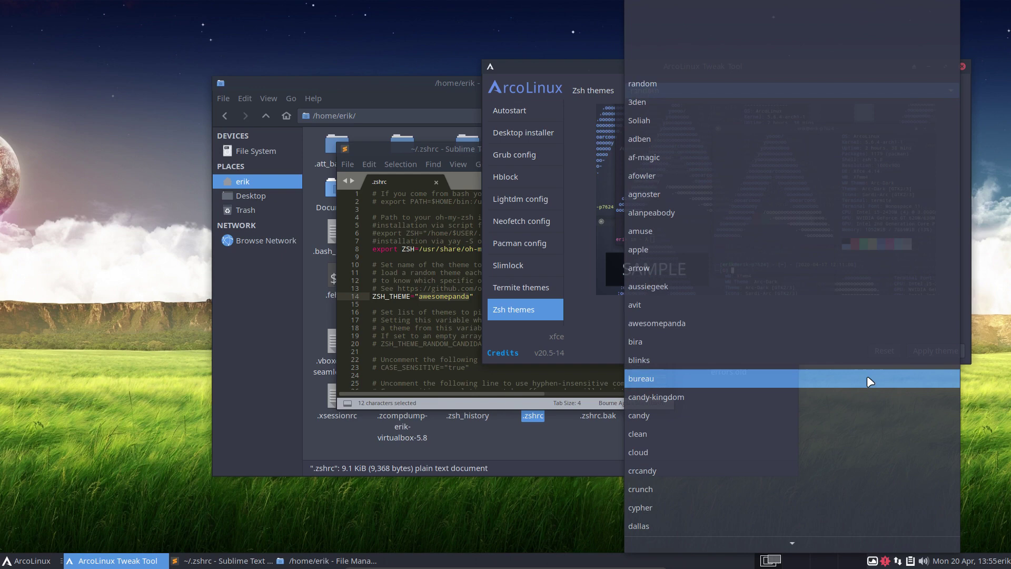
pyautogui.scroll(-10, 869, 380)
pyautogui.scroll(-7, 870, 380)
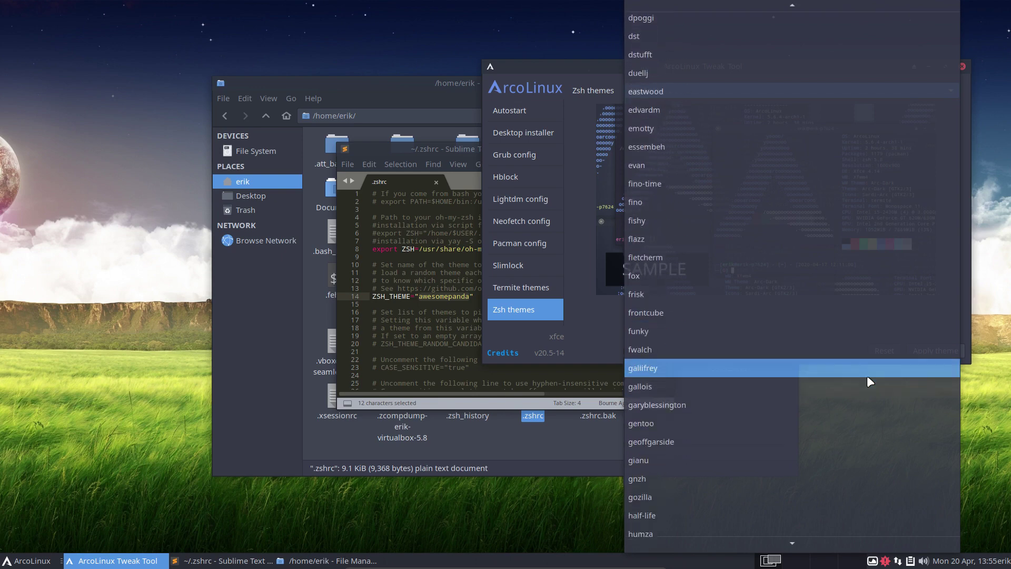
pyautogui.scroll(-1, 870, 380)
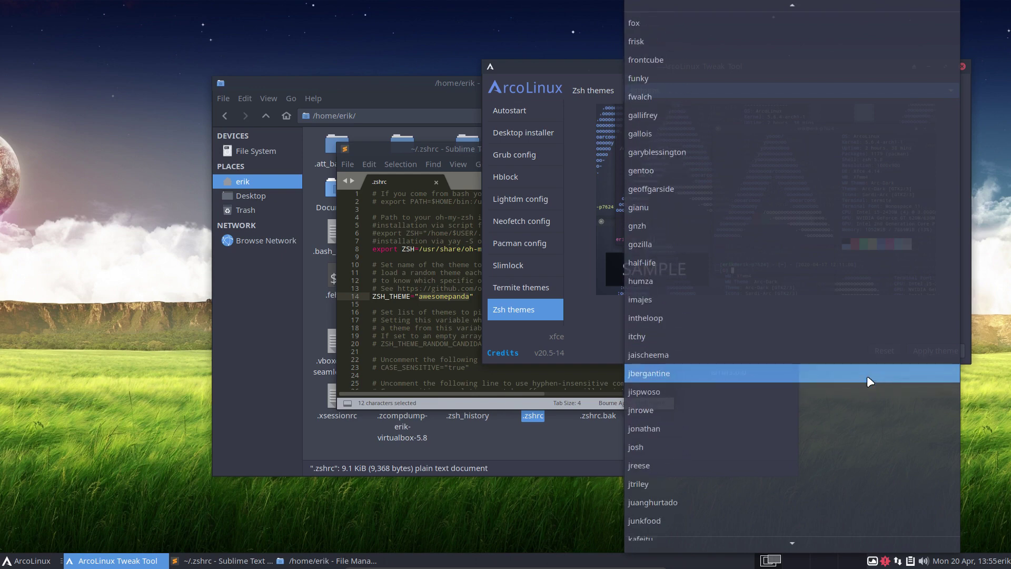
pyautogui.click(847, 428)
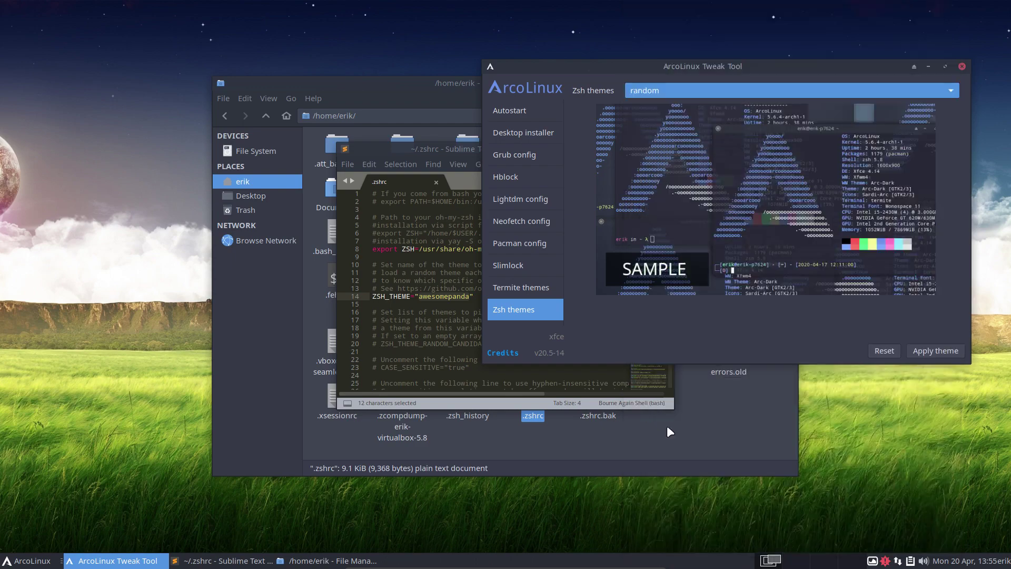
pyautogui.click(943, 349)
pyautogui.hotkey('ctrl', 'alt', 't')
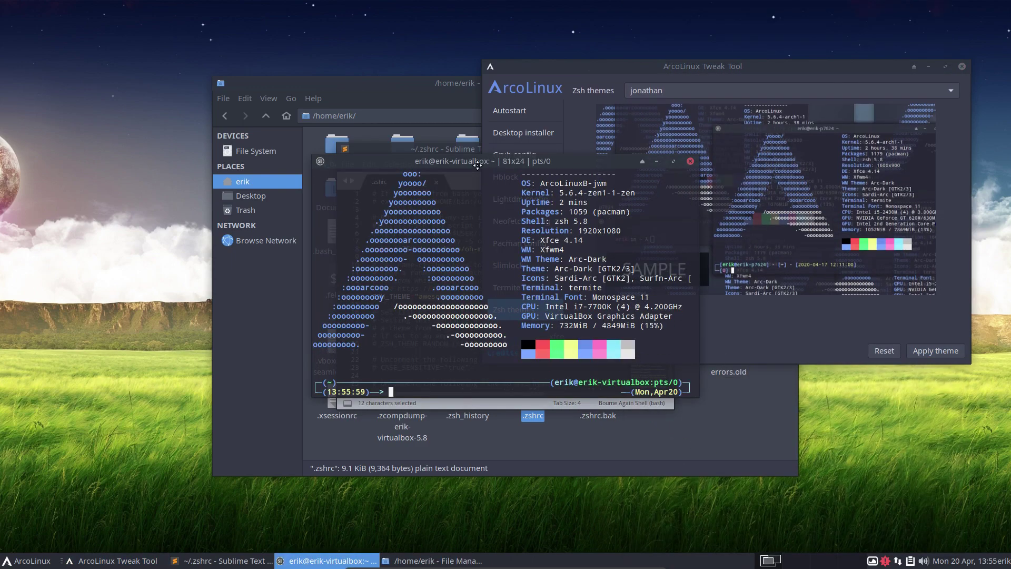
# Move the terminal top-left and run update, giving the sudo password and accepting the 16-package upgrade.
pyautogui.moveTo(488, 164); pyautogui.dragTo(212, 24)
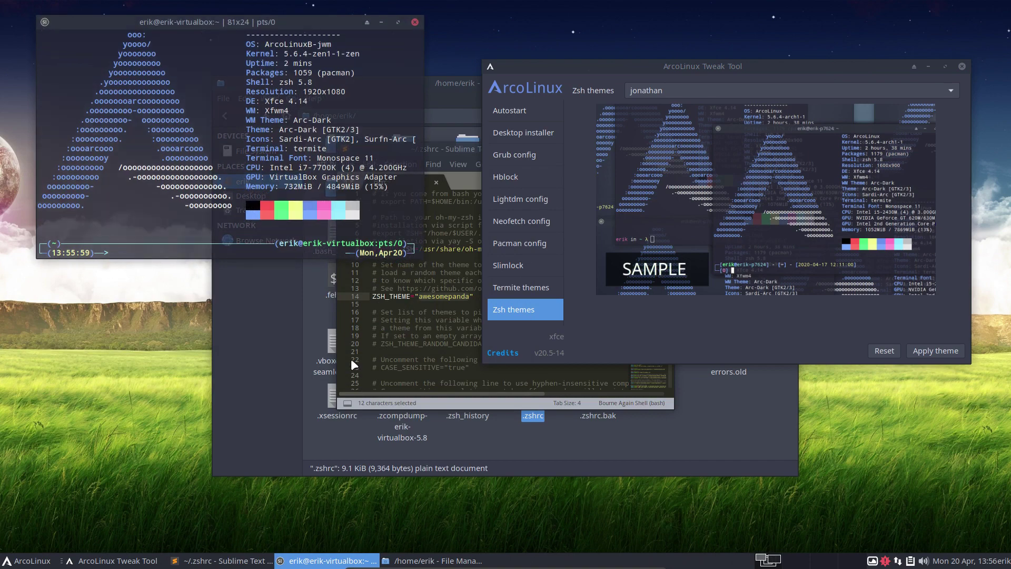
pyautogui.write('update')
pyautogui.press('Return')
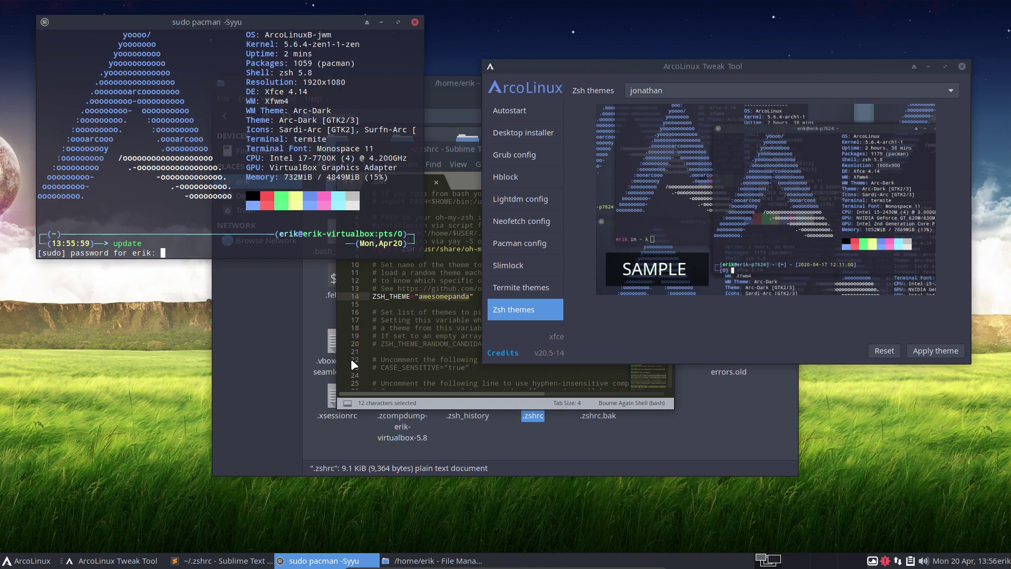
pyautogui.press('Return')
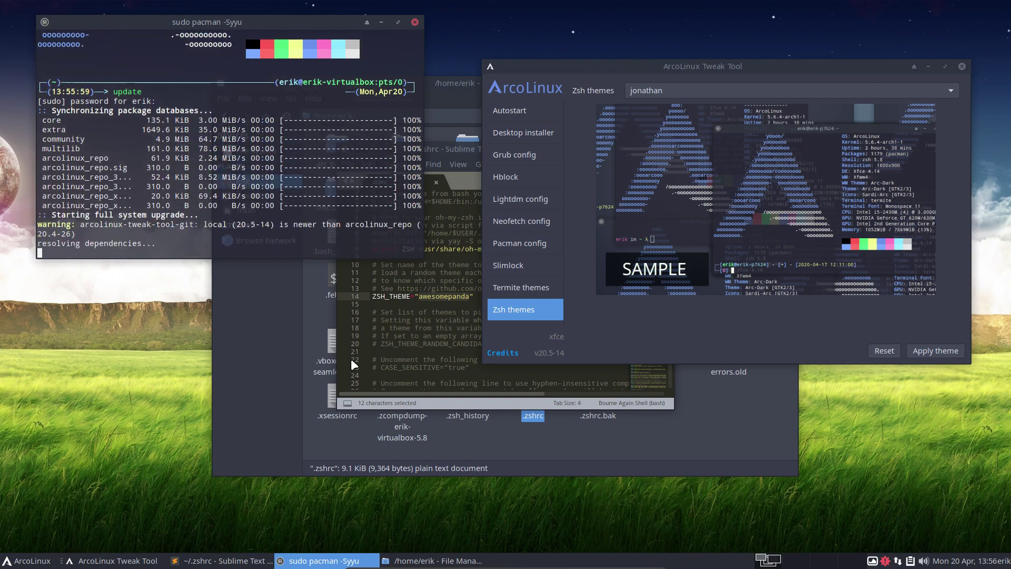
pyautogui.press('Return')
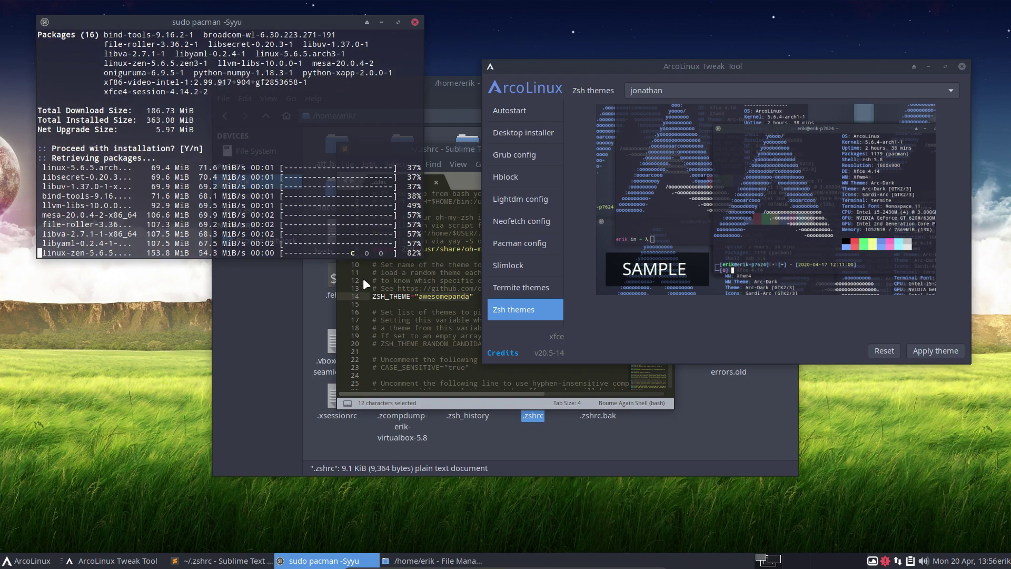
pyautogui.click(780, 347)
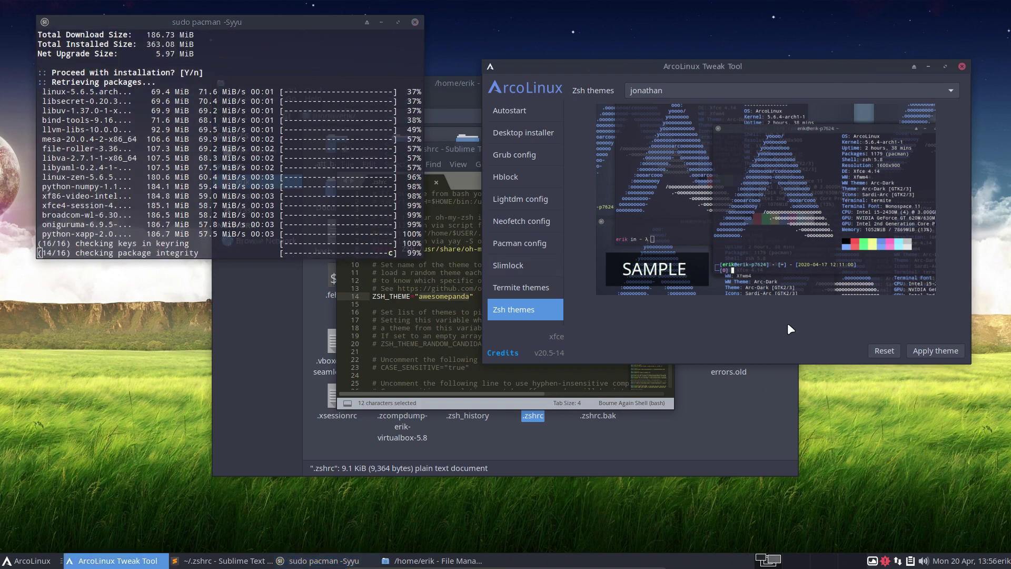
# Select kolo in the Zsh themes list and apply it.
pyautogui.click(768, 90)
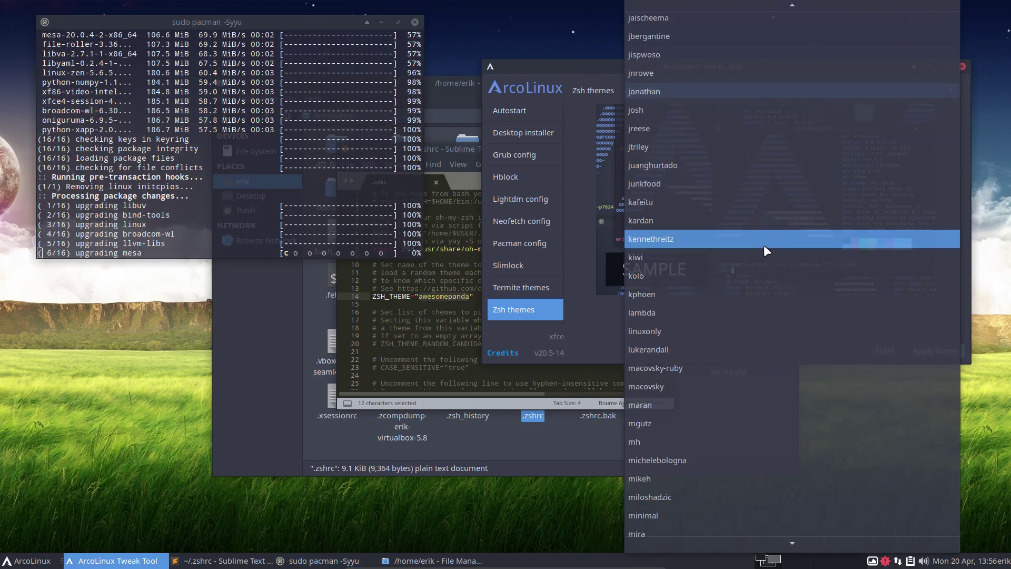
pyautogui.click(763, 268)
pyautogui.click(929, 351)
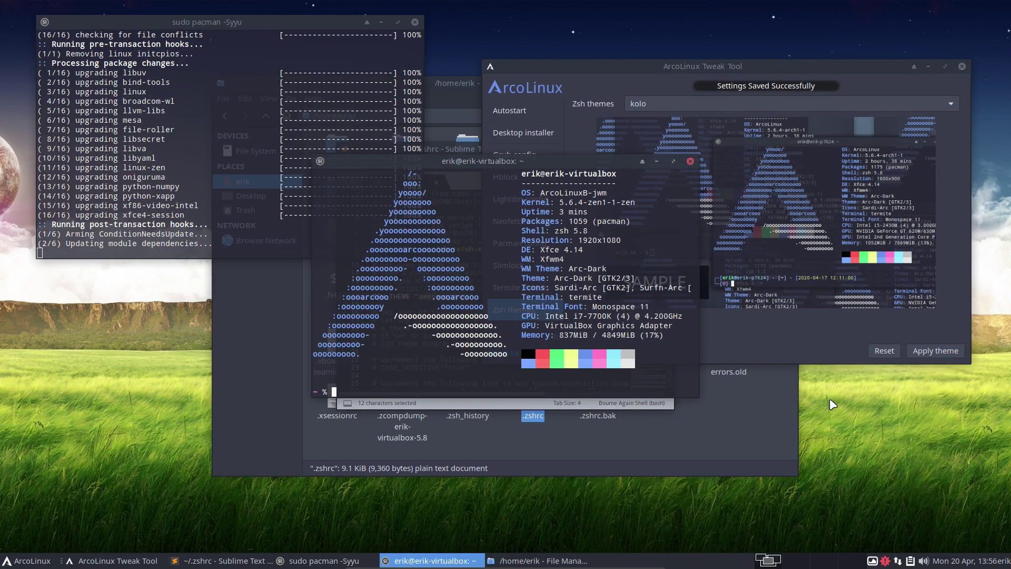
# Move the new terminal lower left and bring up .zshrc showing ZSH_THEME "kolo".
pyautogui.moveTo(597, 159); pyautogui.dragTo(352, 254)
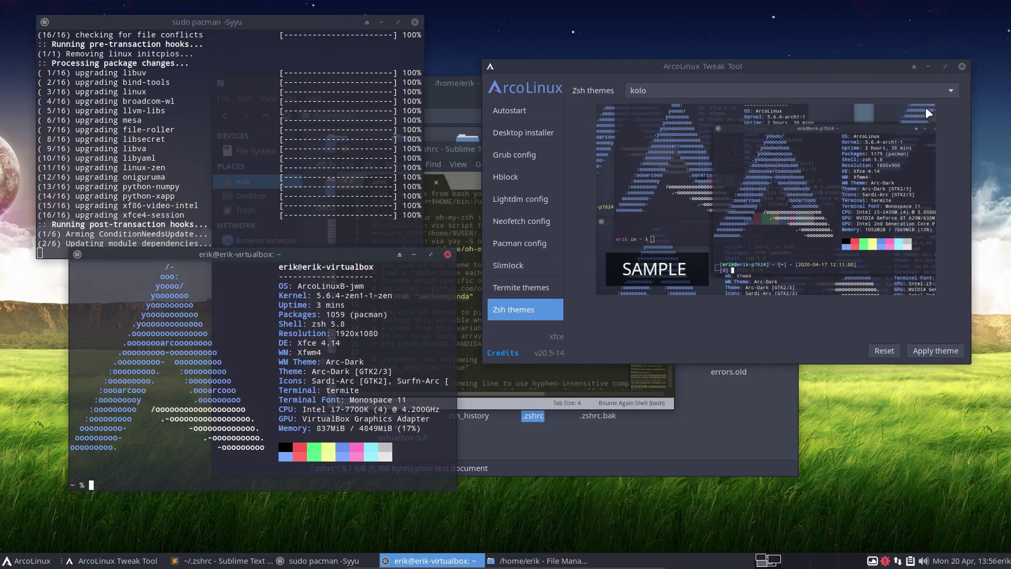
pyautogui.click(915, 96)
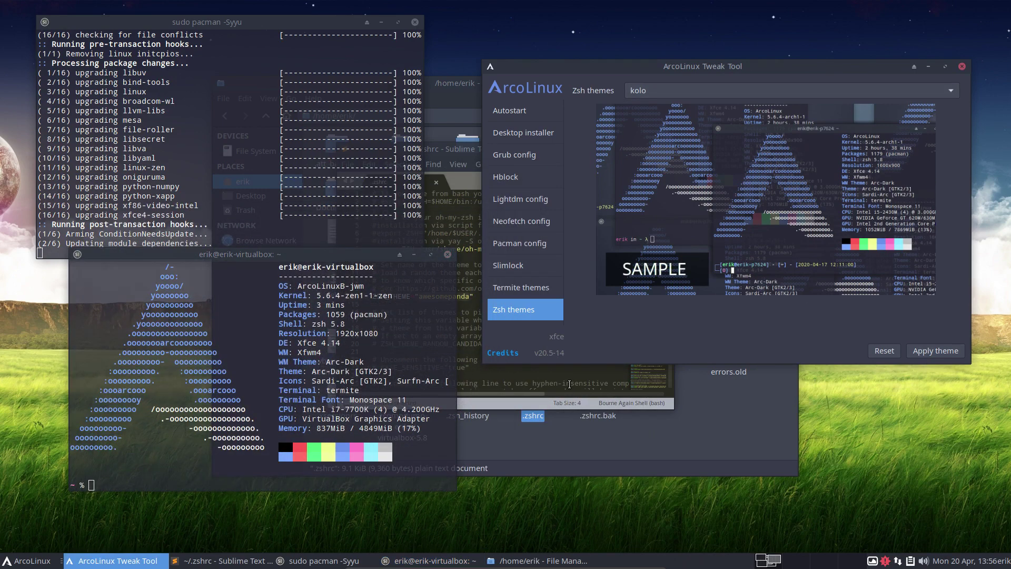
pyautogui.click(586, 403)
# Pick random from the Zsh themes list, apply it, and confirm .zshrc reads ZSH_THEME "random".
pyautogui.click(423, 289)
pyautogui.doubleClick(422, 289)
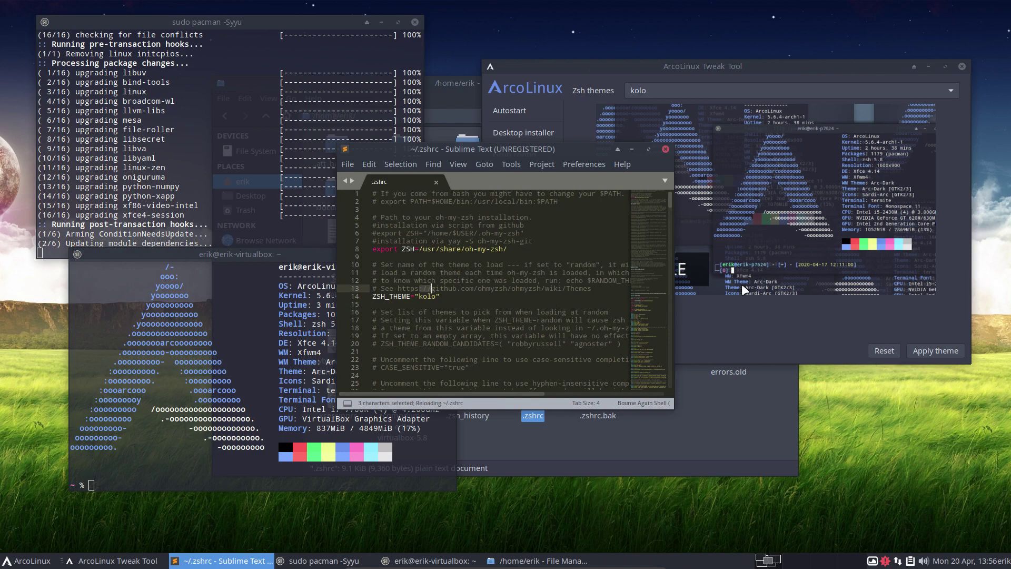
pyautogui.click(650, 98)
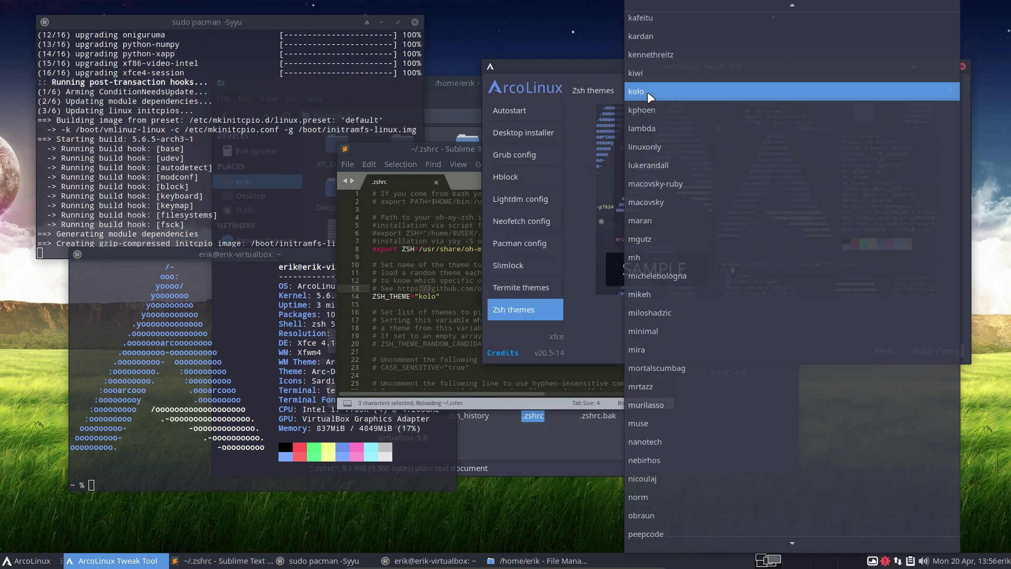
pyautogui.scroll(10, 651, 98)
pyautogui.scroll(10, 651, 98)
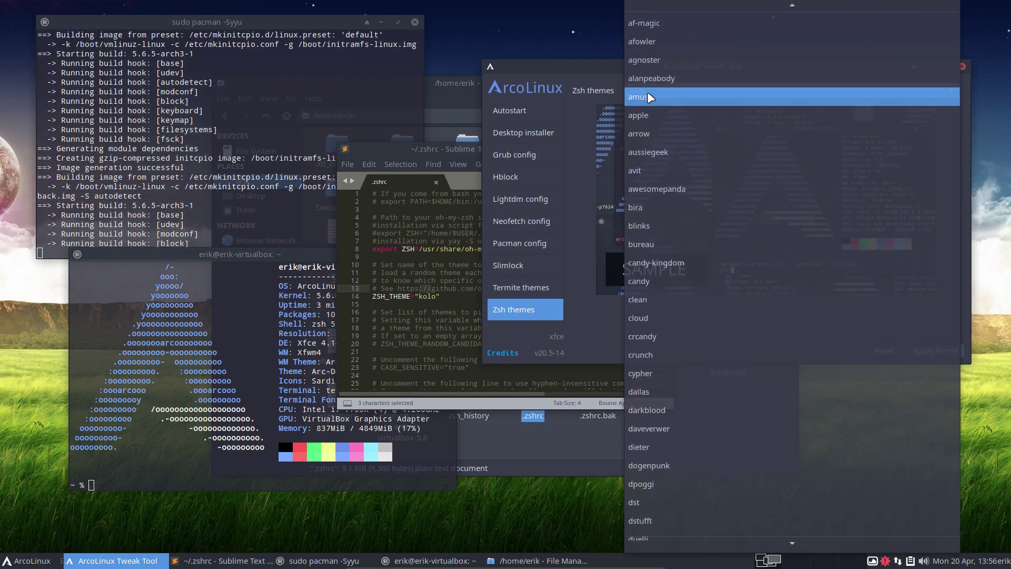
pyautogui.click(662, 29)
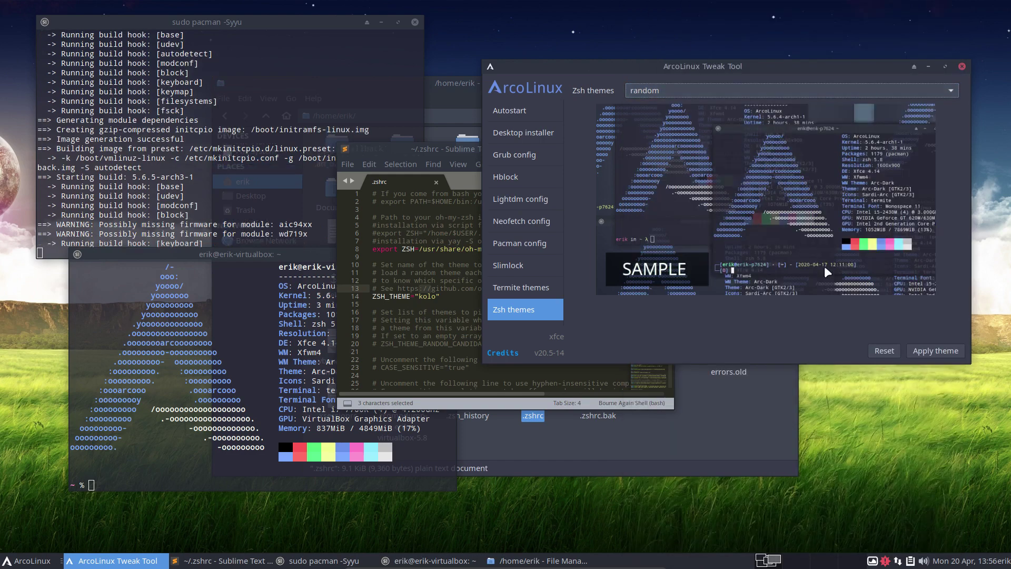
pyautogui.click(925, 352)
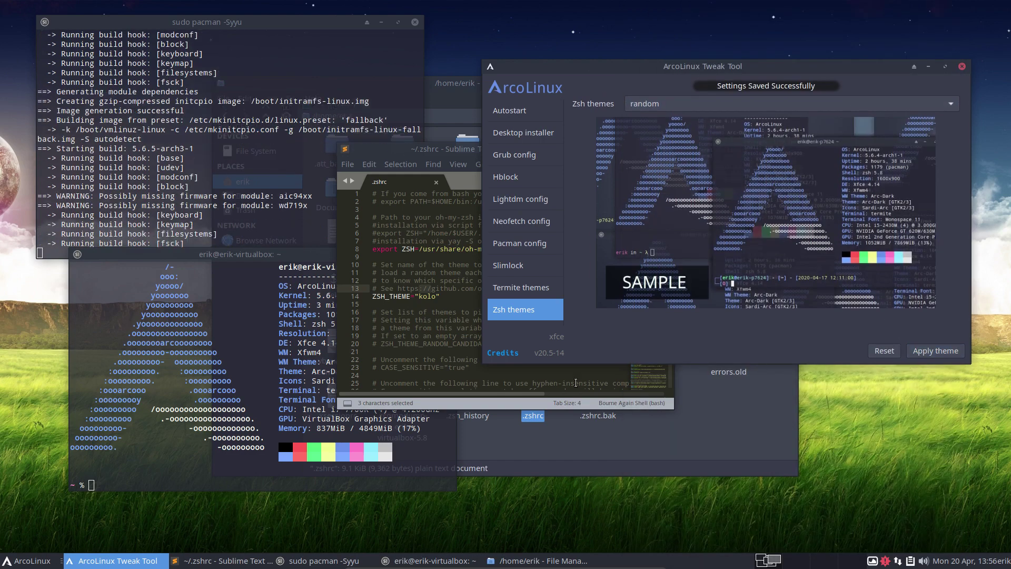
pyautogui.click(438, 320)
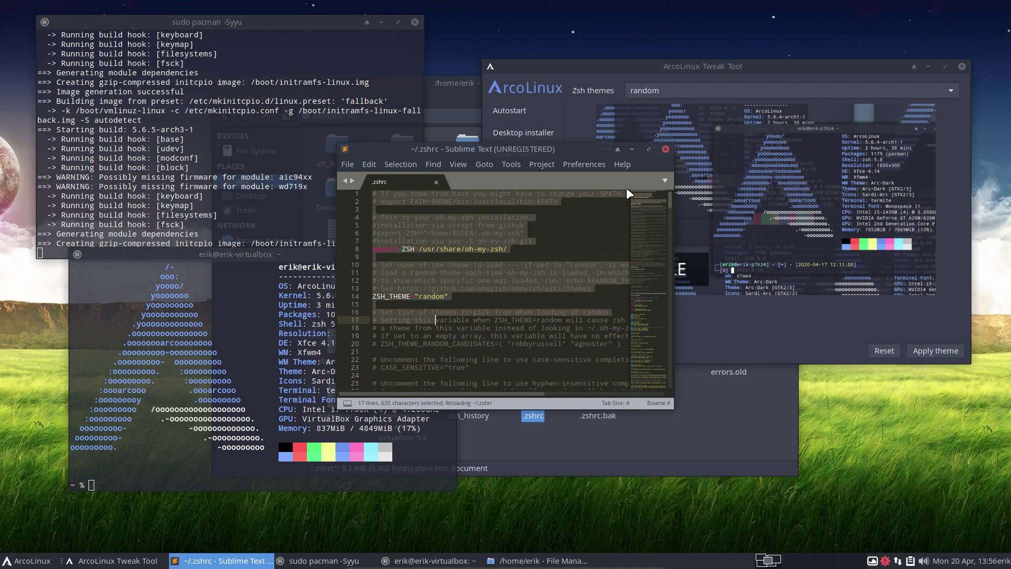
# Close the Sublime Text window showing .zshrc.
pyautogui.click(665, 149)
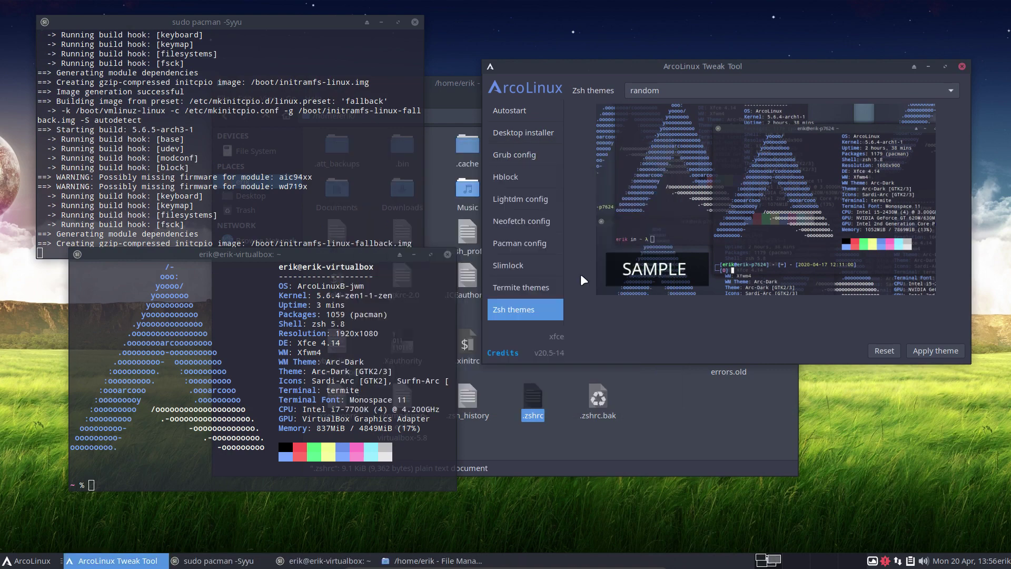